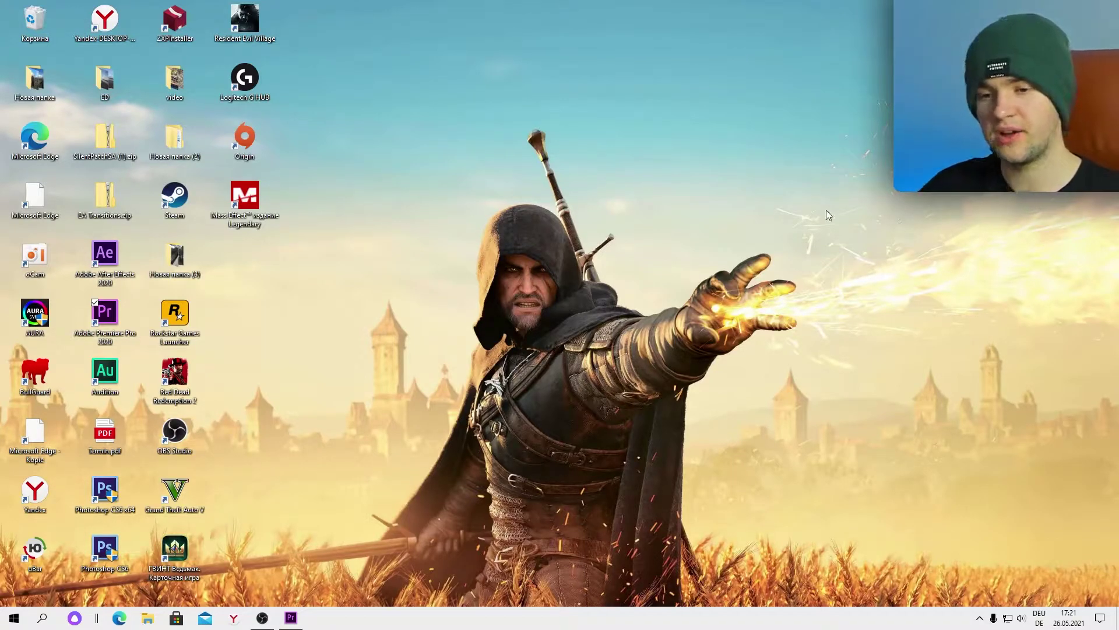
Open File Explorer maximized on Volume (D:) and select the MKV game recording
mouse_move(291, 618)
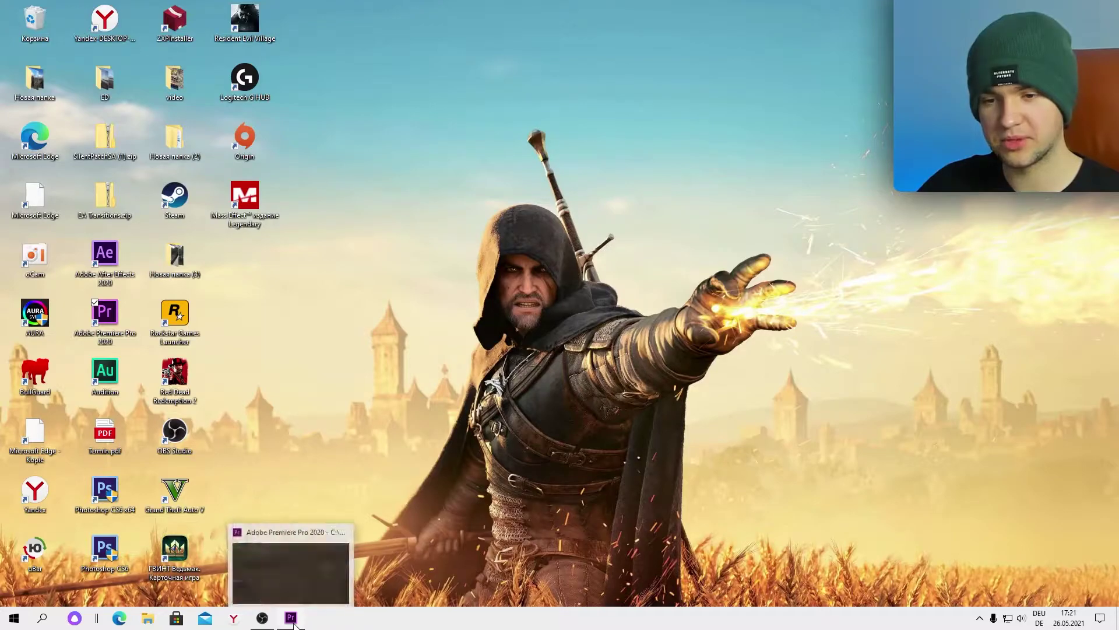
left_click(149, 619)
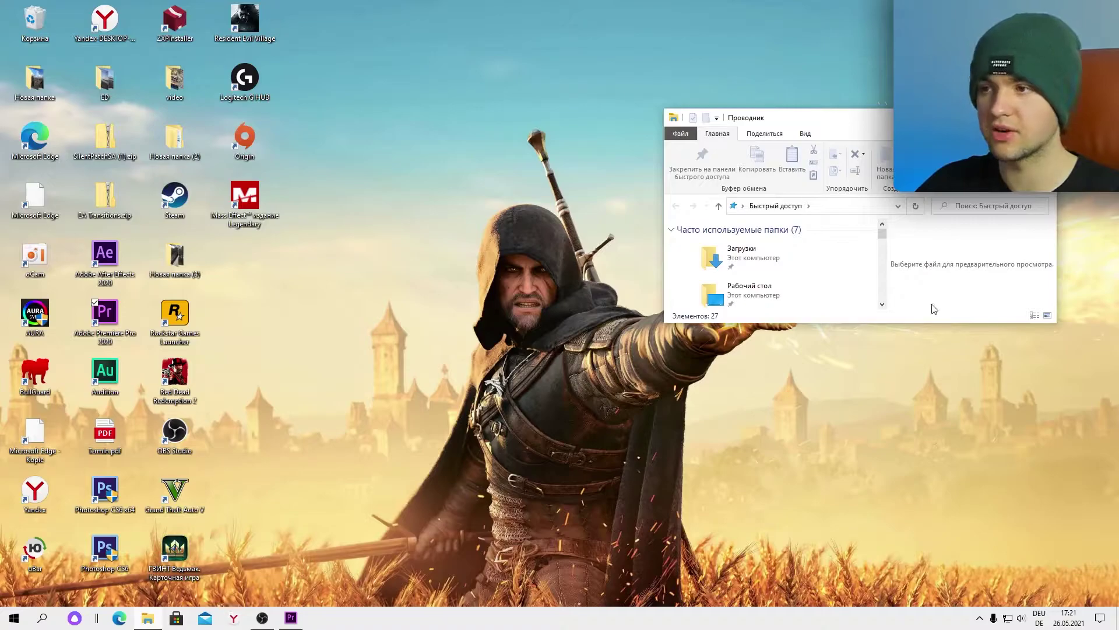
left_click(1016, 117)
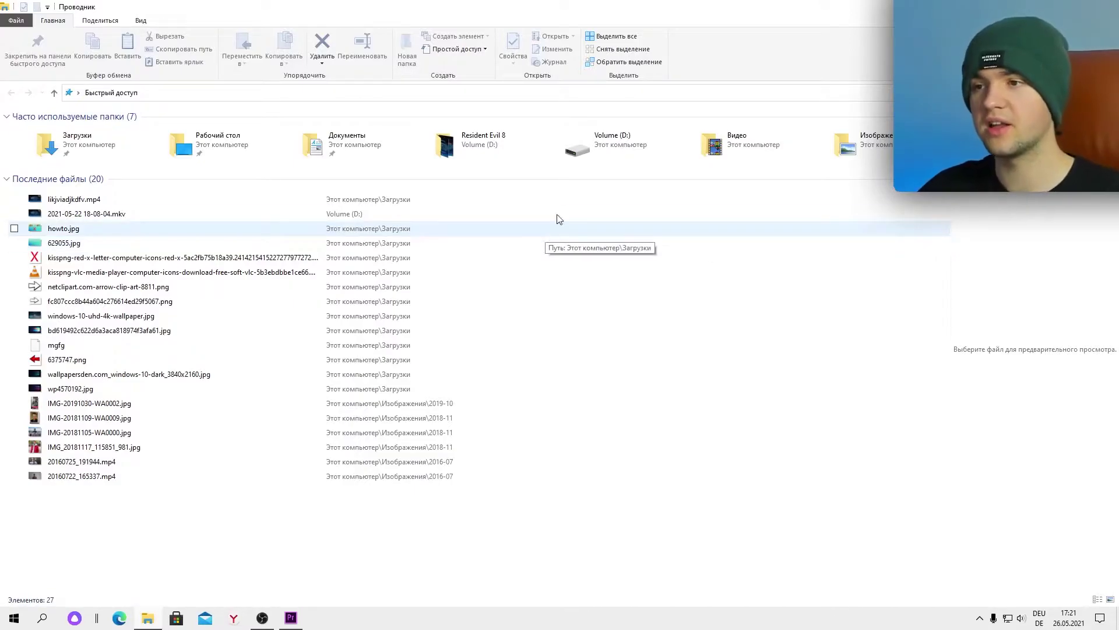
double_click(582, 159)
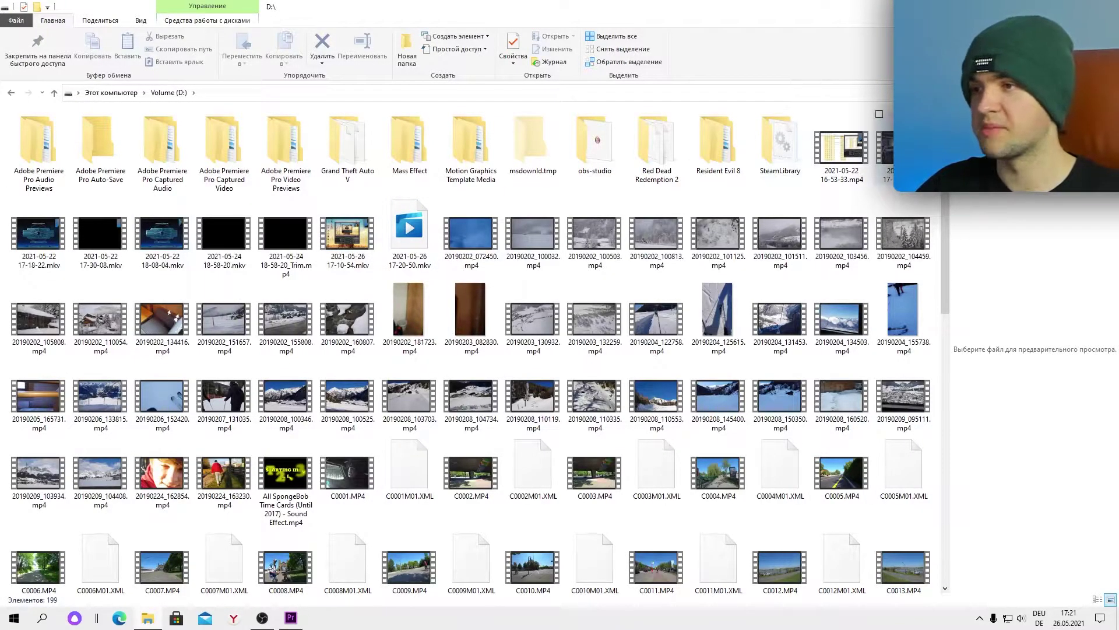
left_click(885, 148)
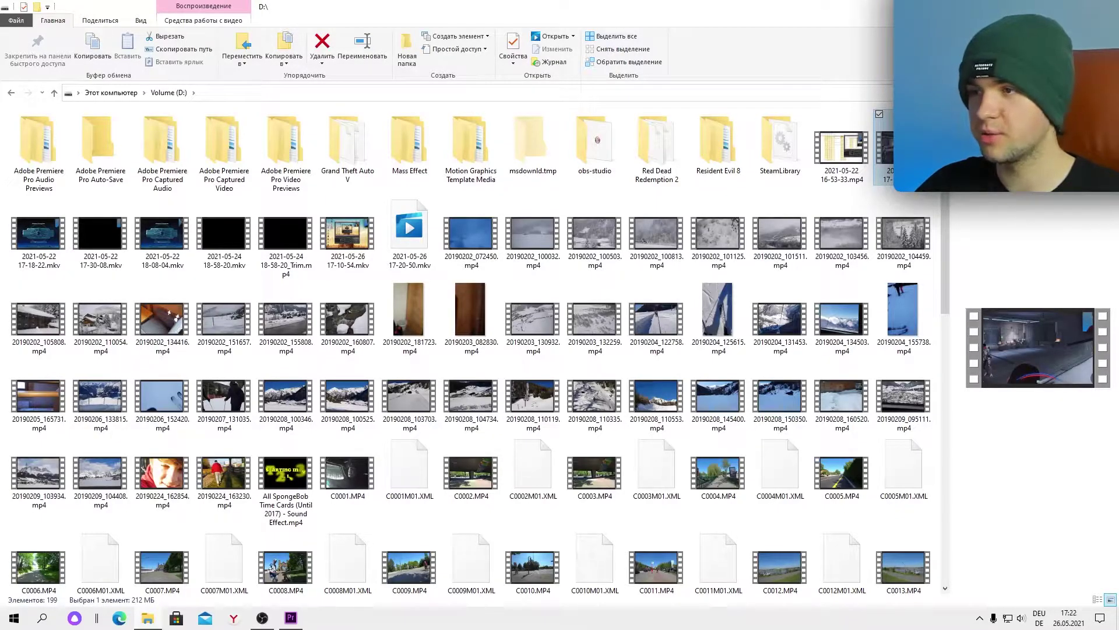
right_click(886, 151)
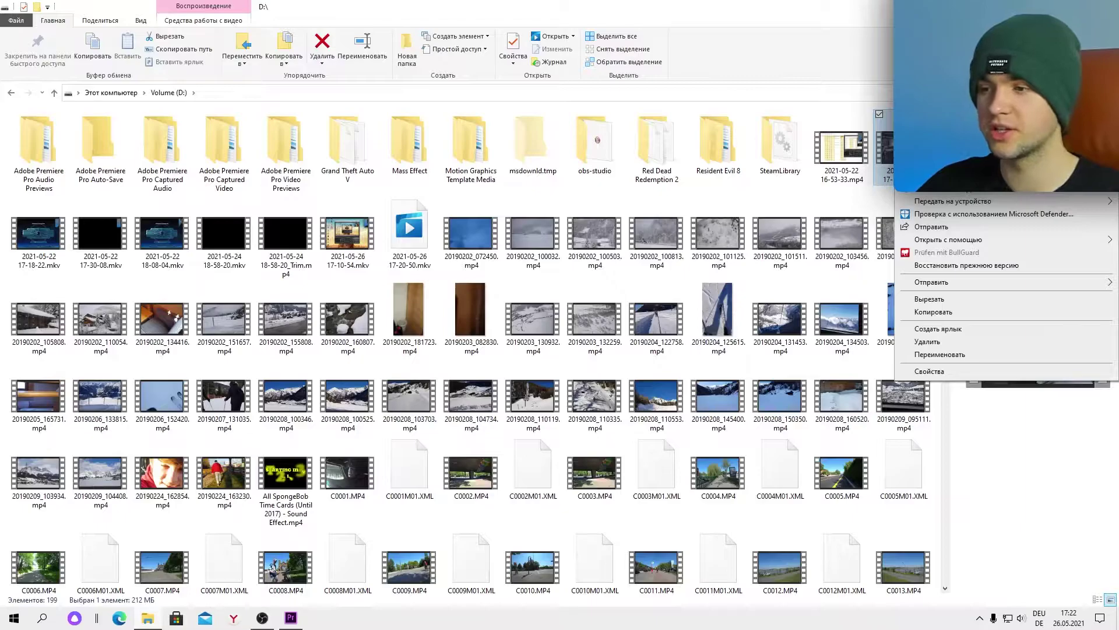
left_click(936, 374)
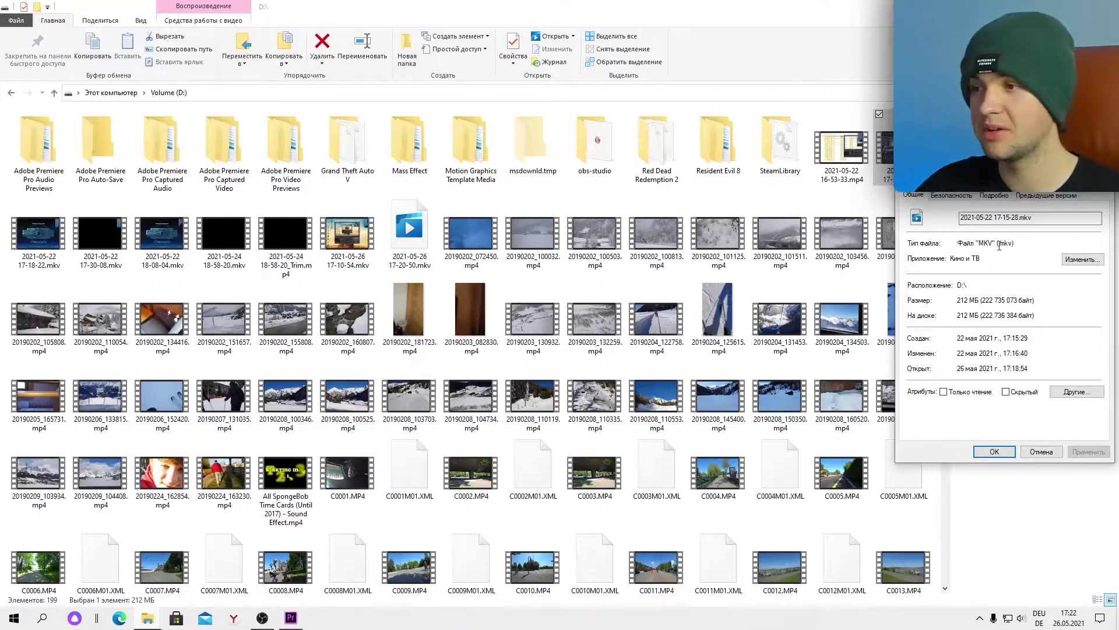
key("Escape")
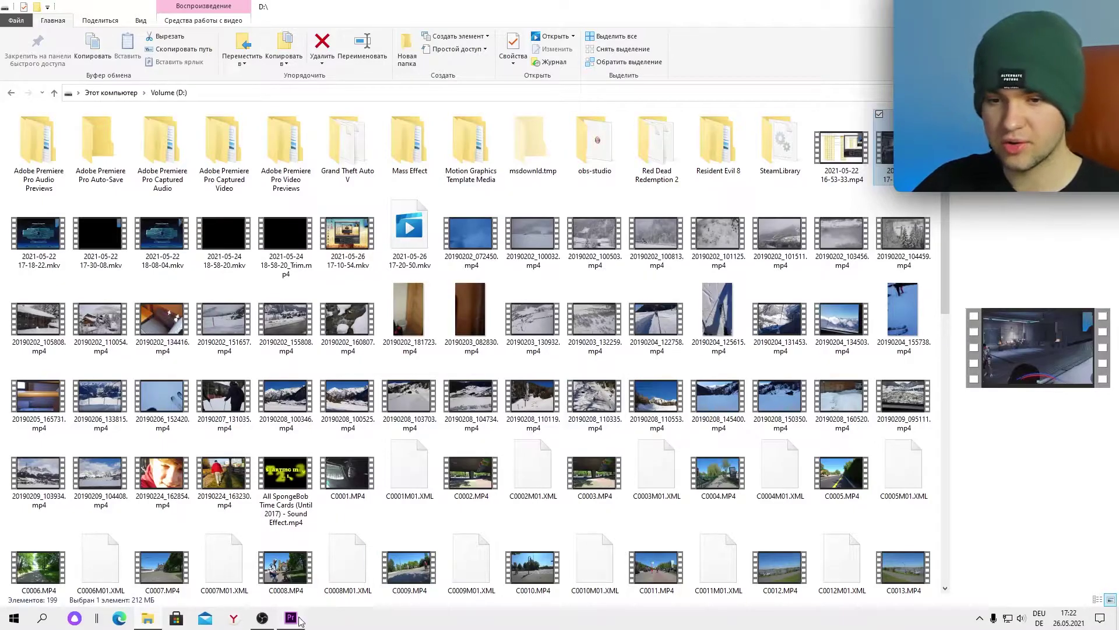
Drag the MKV recording from File Explorer into Premiere Pro's Project panel to import it
key("super+Down")
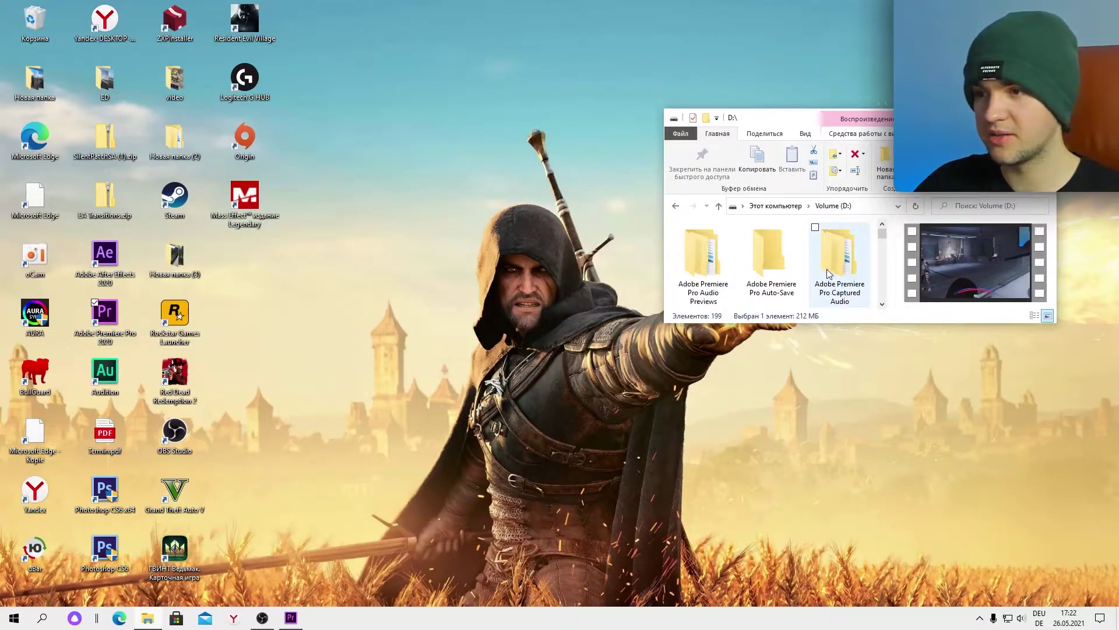
scroll(829, 274, "down", 10)
double_click(830, 274)
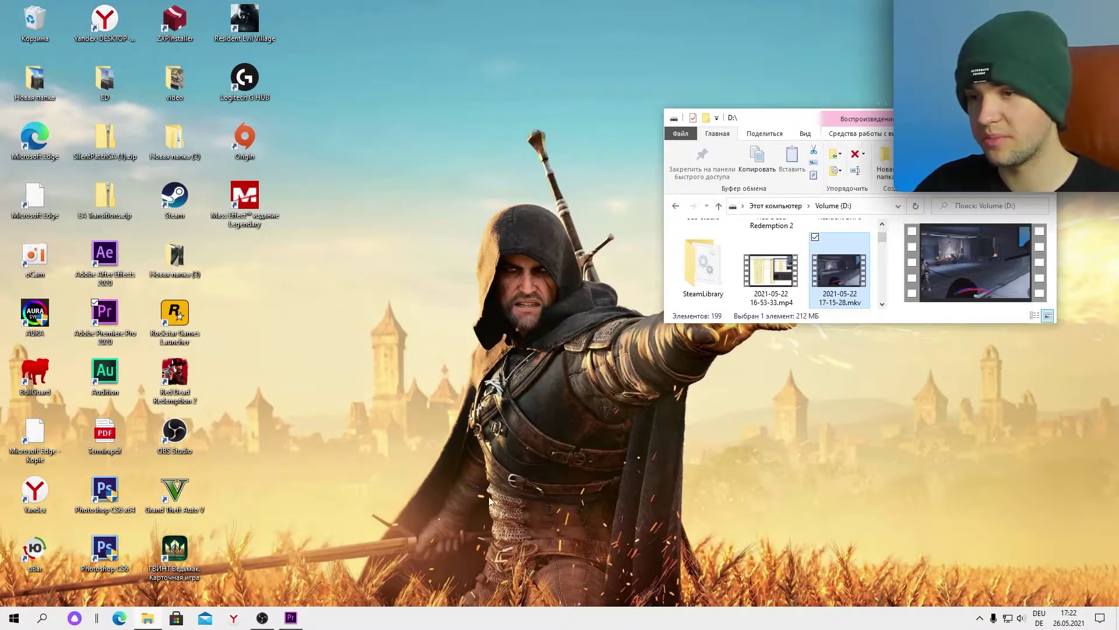
left_click(291, 618)
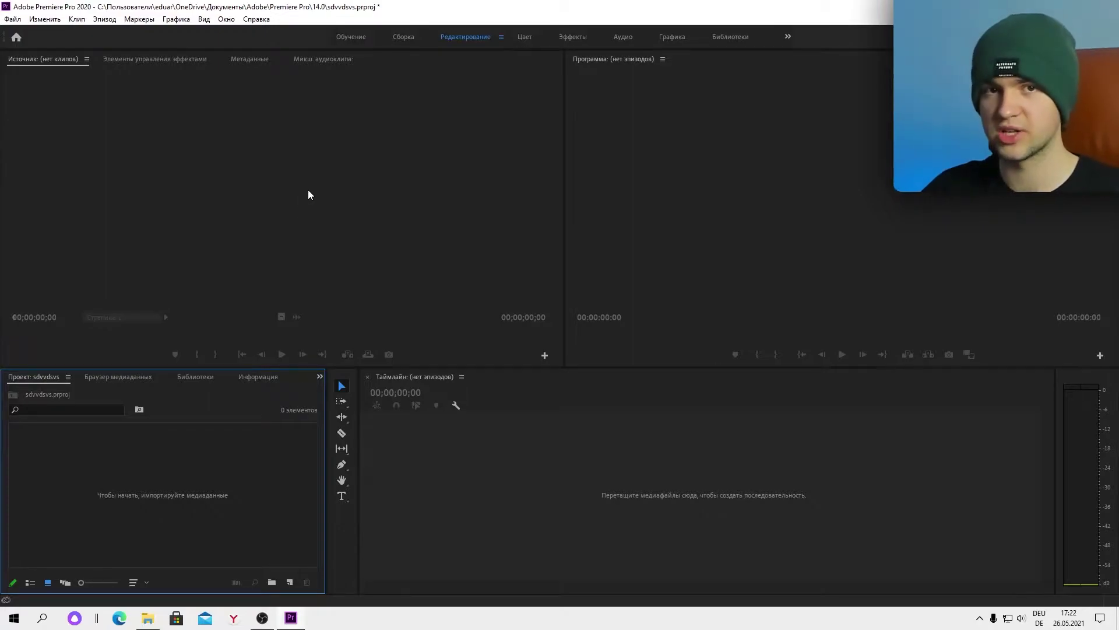
left_click(149, 618)
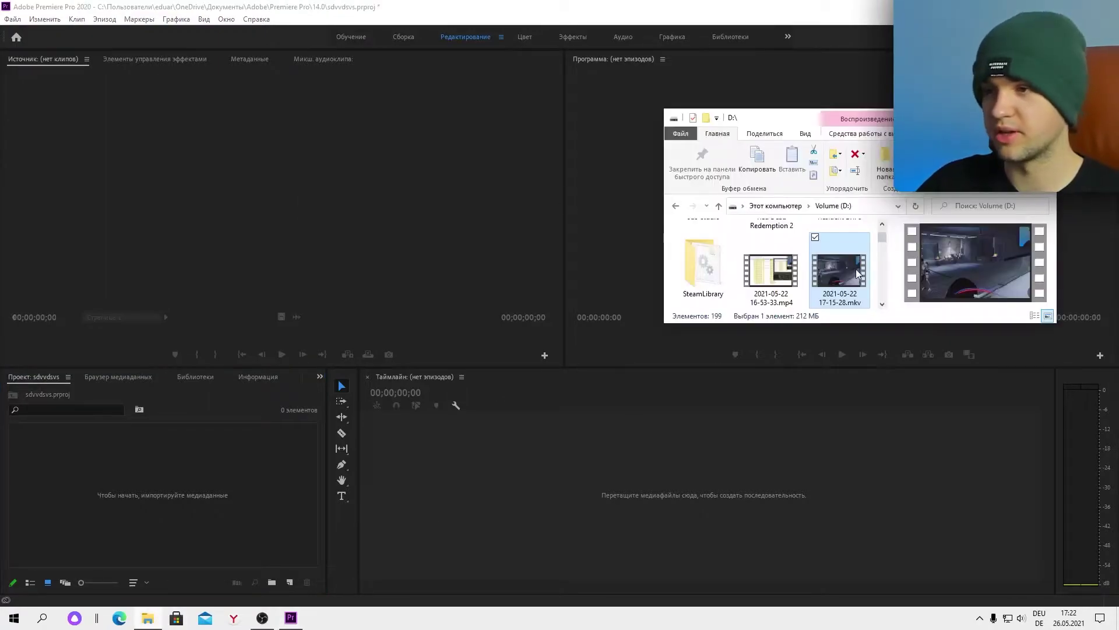
left_click_drag(857, 273, 255, 469)
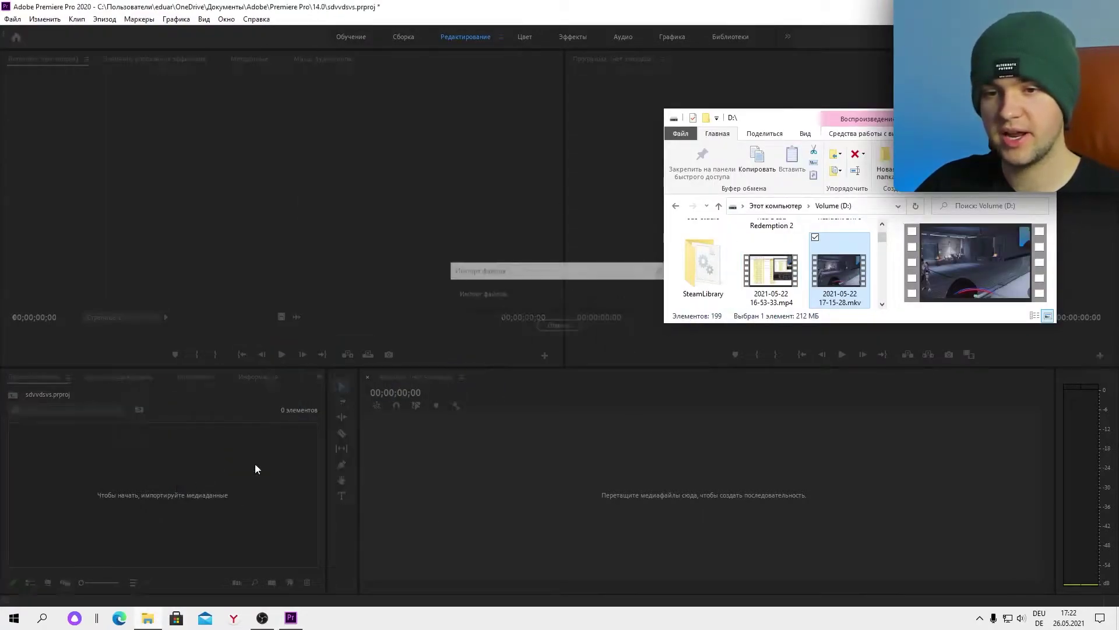
Dismiss Premiere's unsupported-format error and return File Explorer full-screen on Volume (D:)
left_click(489, 346)
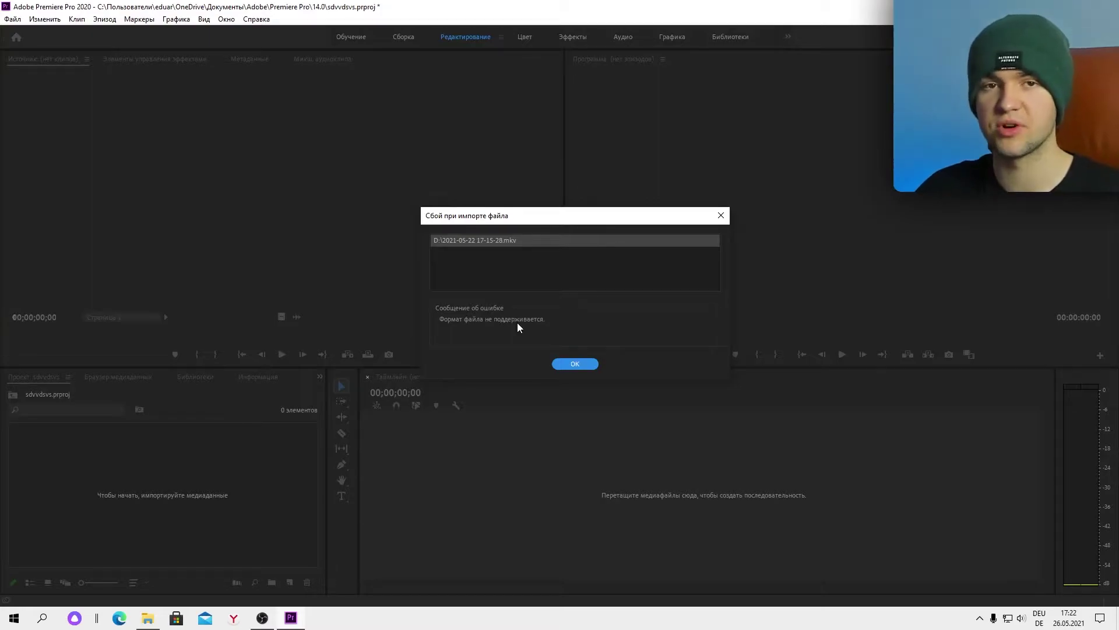
left_click(571, 363)
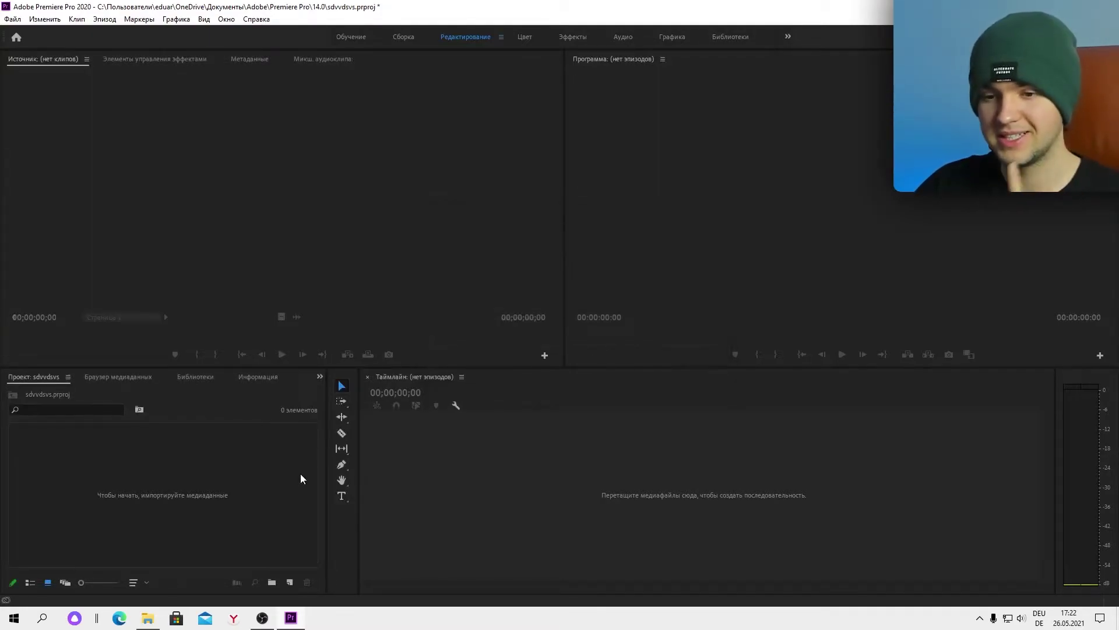
left_click(148, 618)
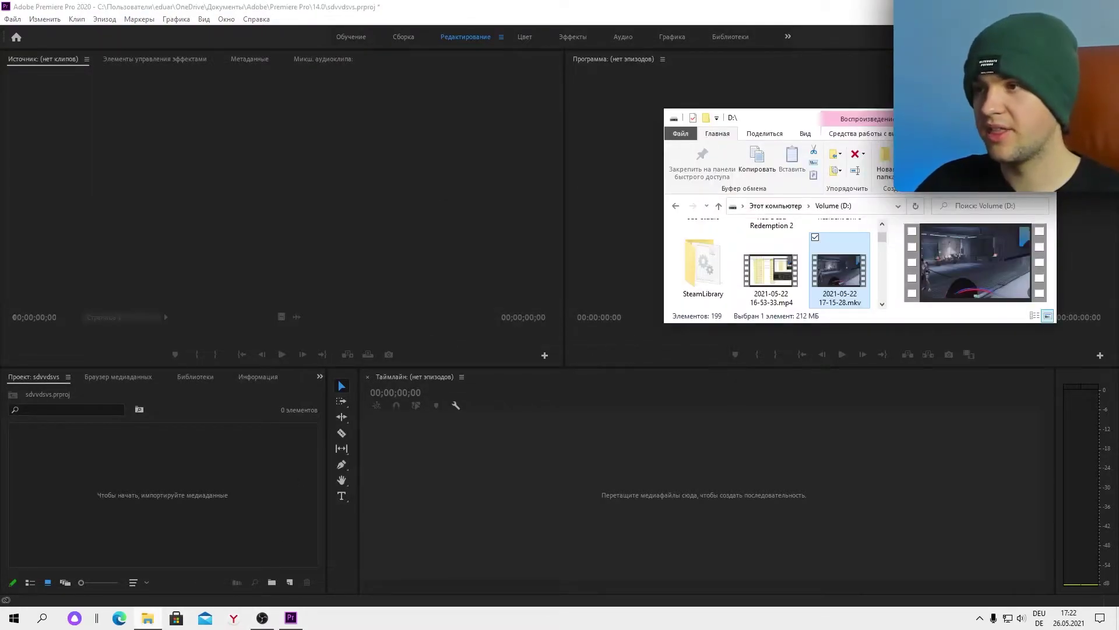
key("super+Up")
scroll(467, 350, "up", 5)
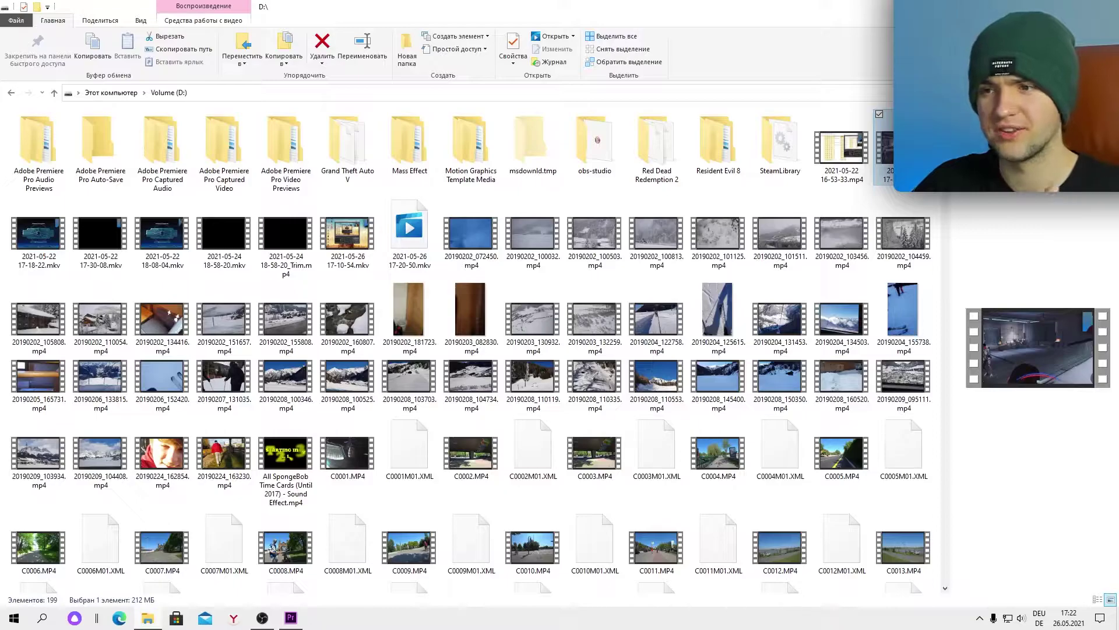
Play the MKV in Movies & TV, rewind to its start, and send it to the Photos trim editor
key("Return")
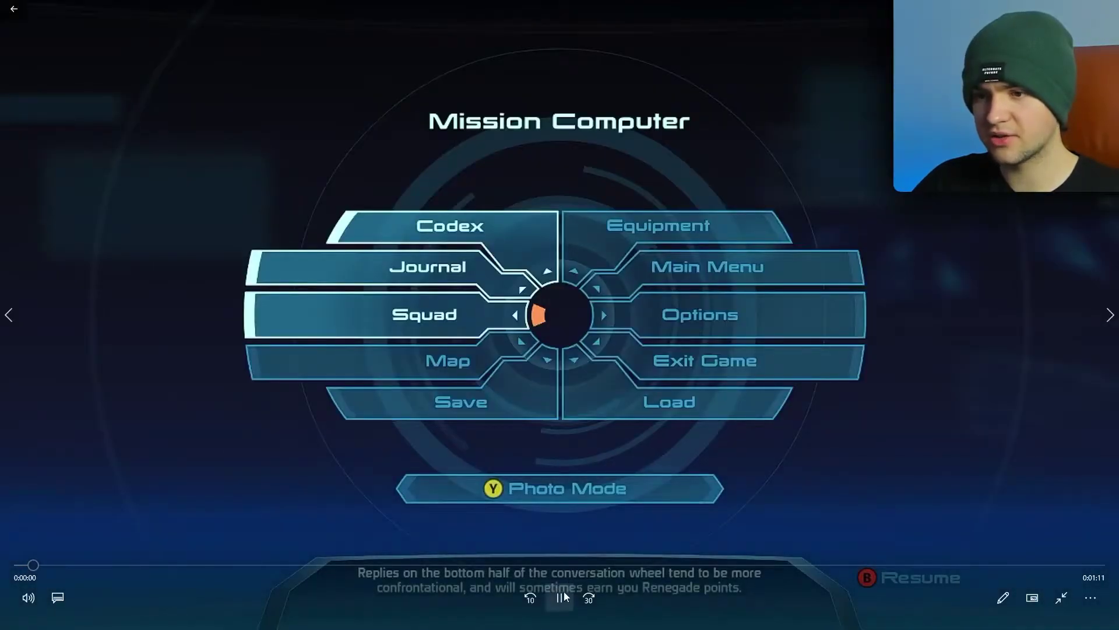
left_click(561, 596)
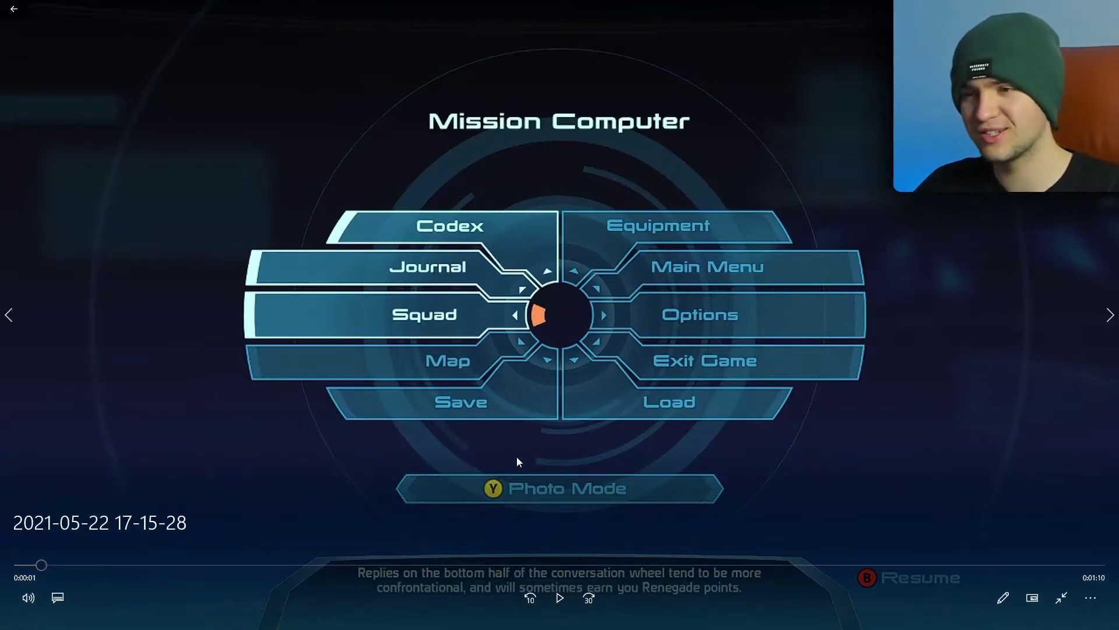
left_click(379, 566)
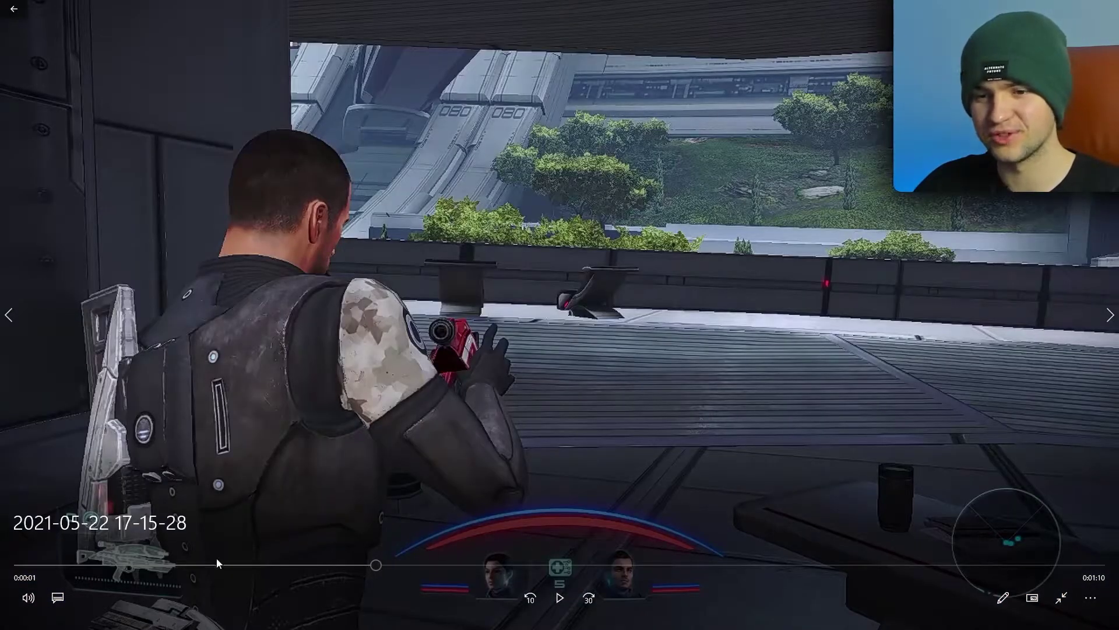
left_click_drag(148, 565, 32, 564)
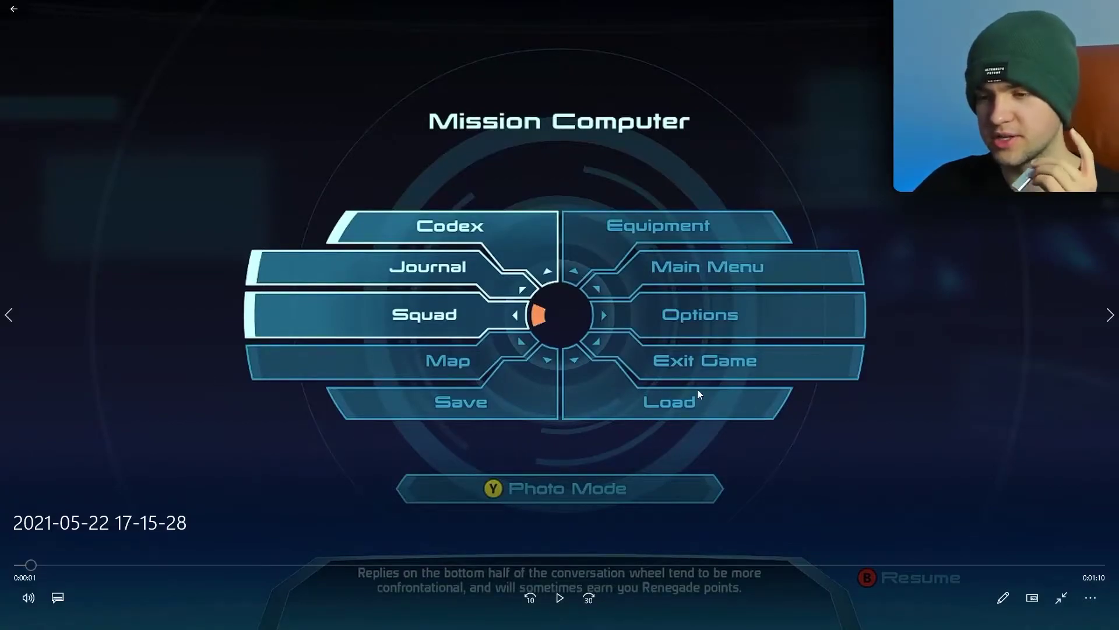
left_click(1002, 599)
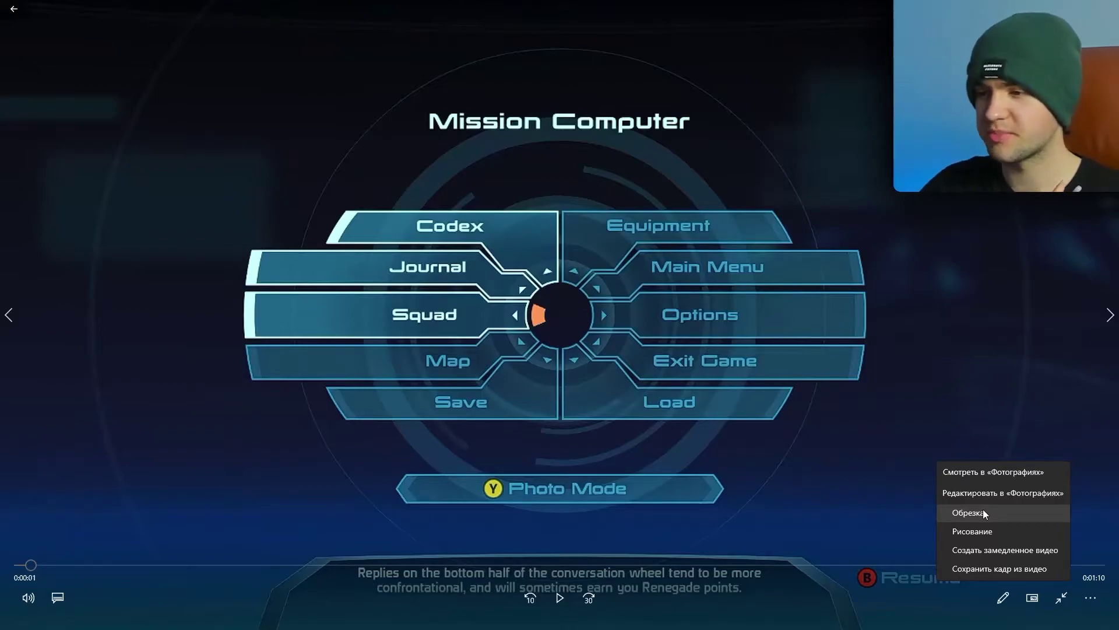
left_click(985, 512)
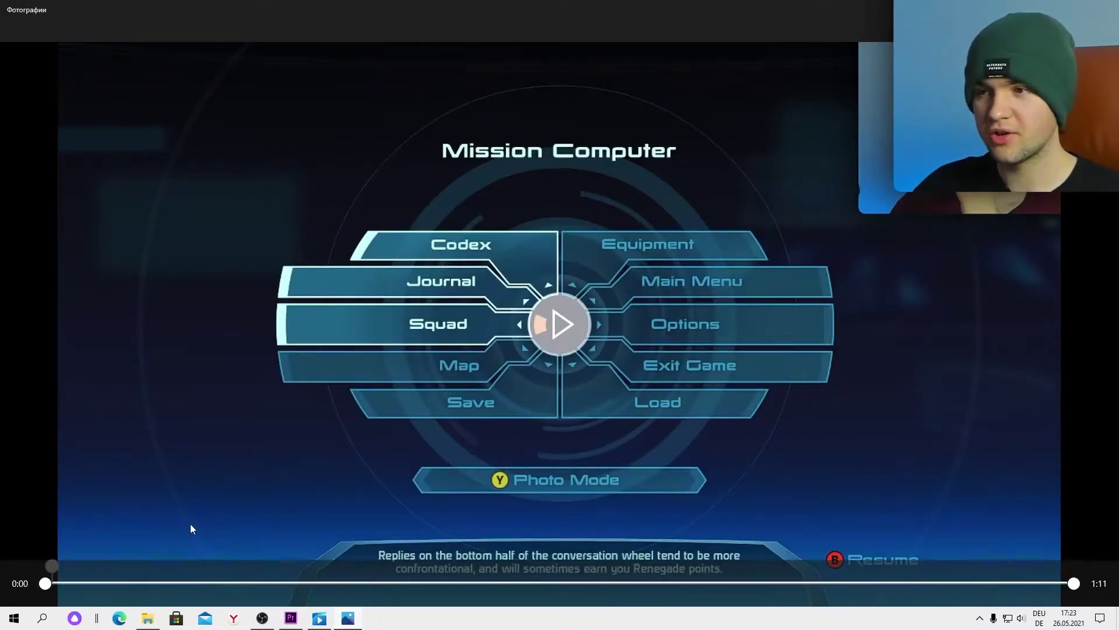
Move the trim start to 0:15, adjust the end handle, and play then pause the trimmed preview
left_click_drag(45, 583, 375, 583)
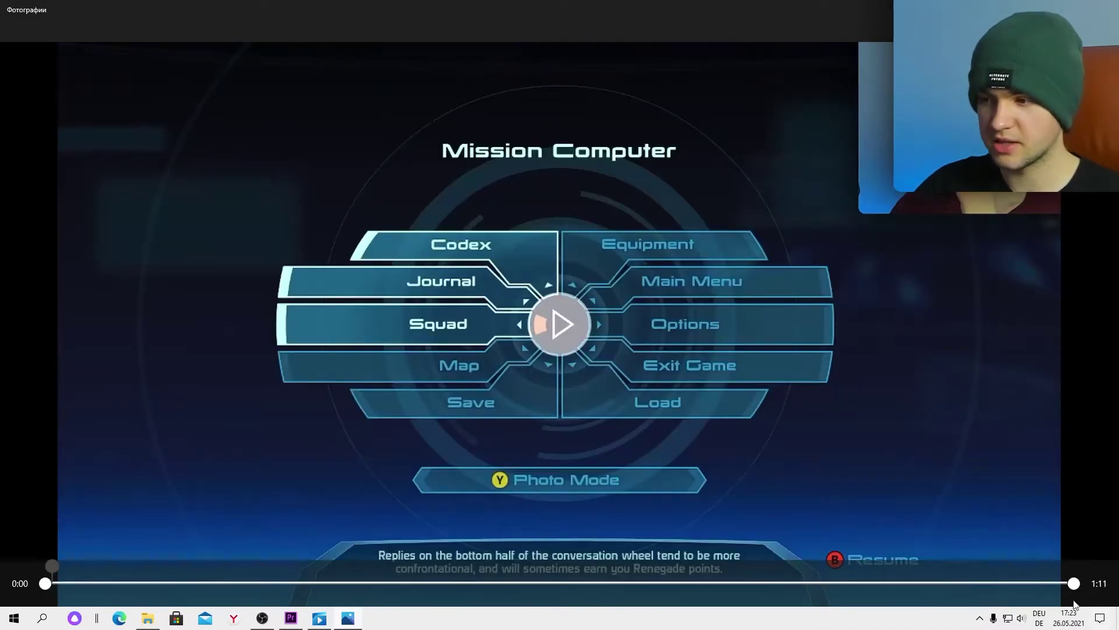
mouse_move(1074, 583)
left_mouse_down()
mouse_move(796, 583)
mouse_move(1074, 583)
left_mouse_up()
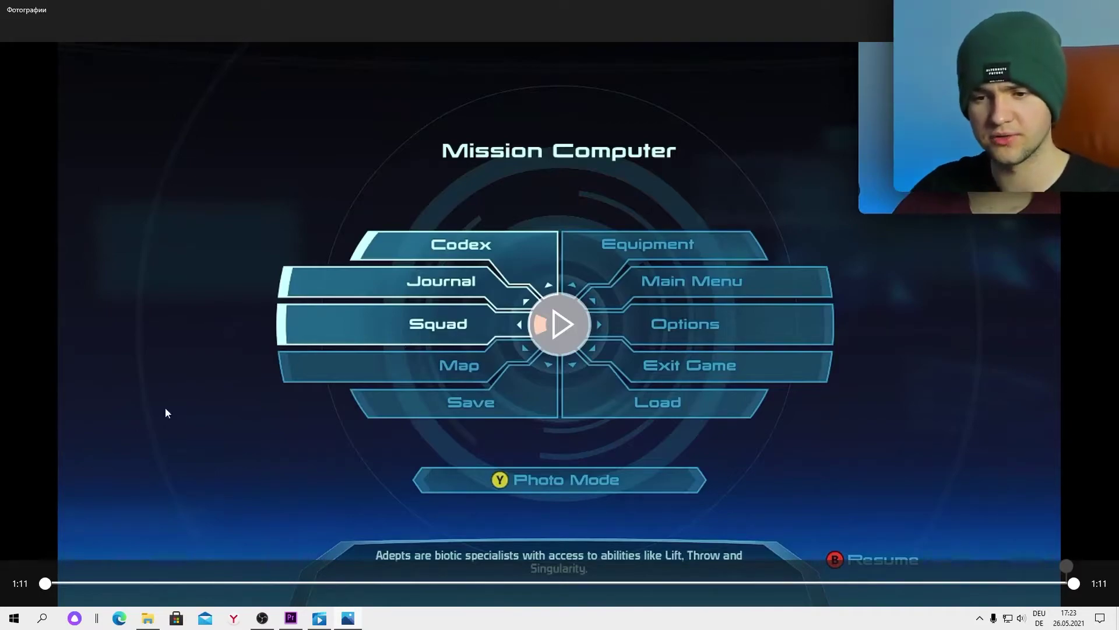
left_click(44, 584)
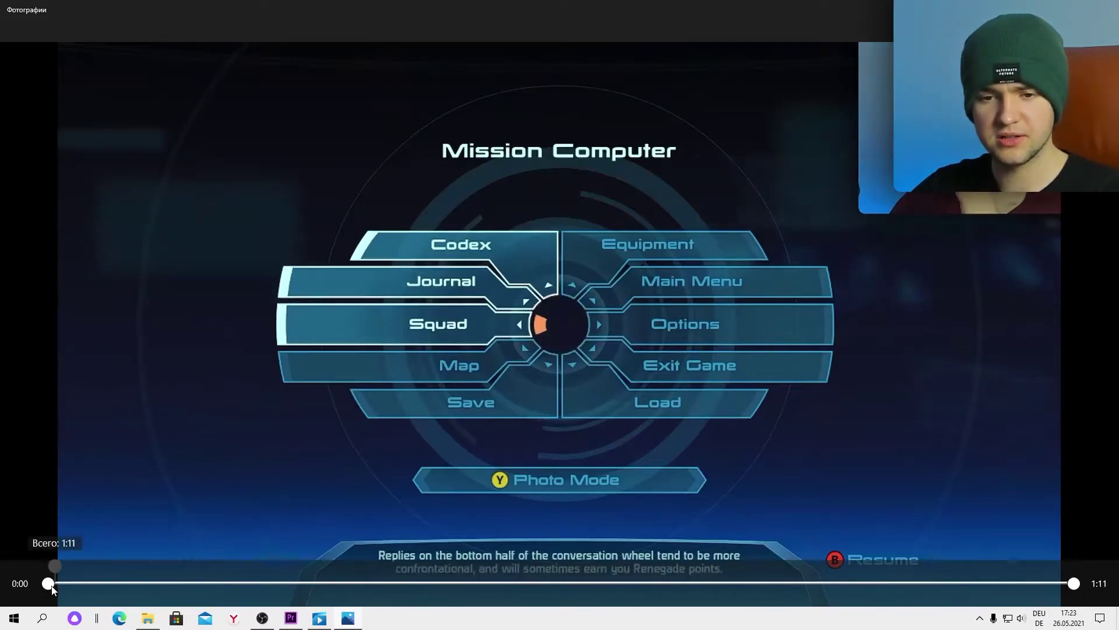
left_click(29, 586)
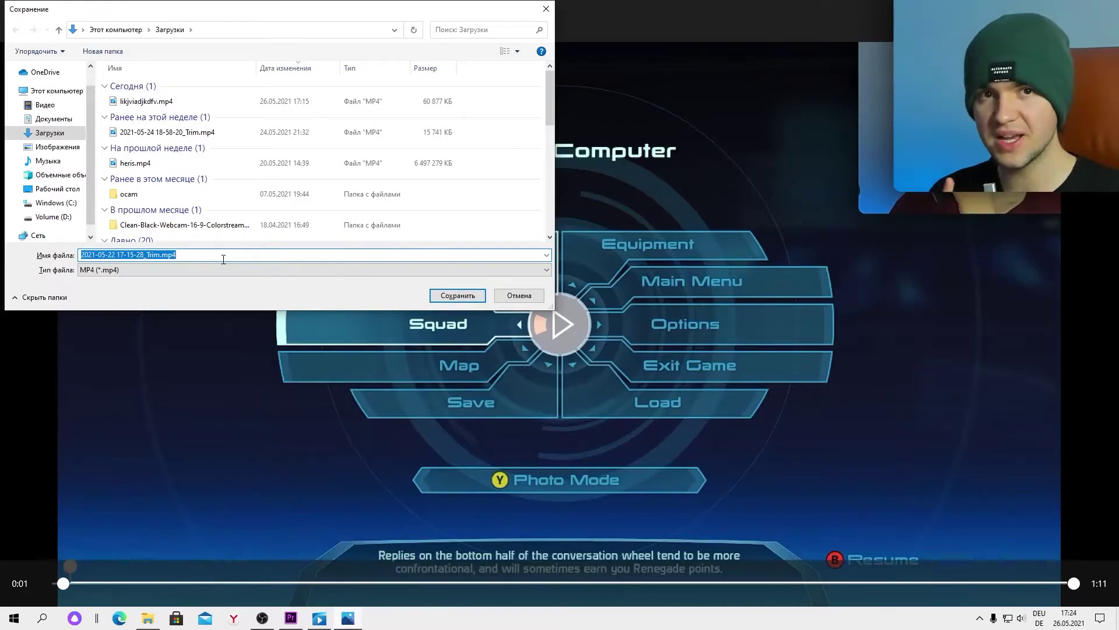
Keep MP4 (*.mp4) as the file type and choose Downloads (Загрузки) as the save location
left_click(103, 273)
left_click(107, 283)
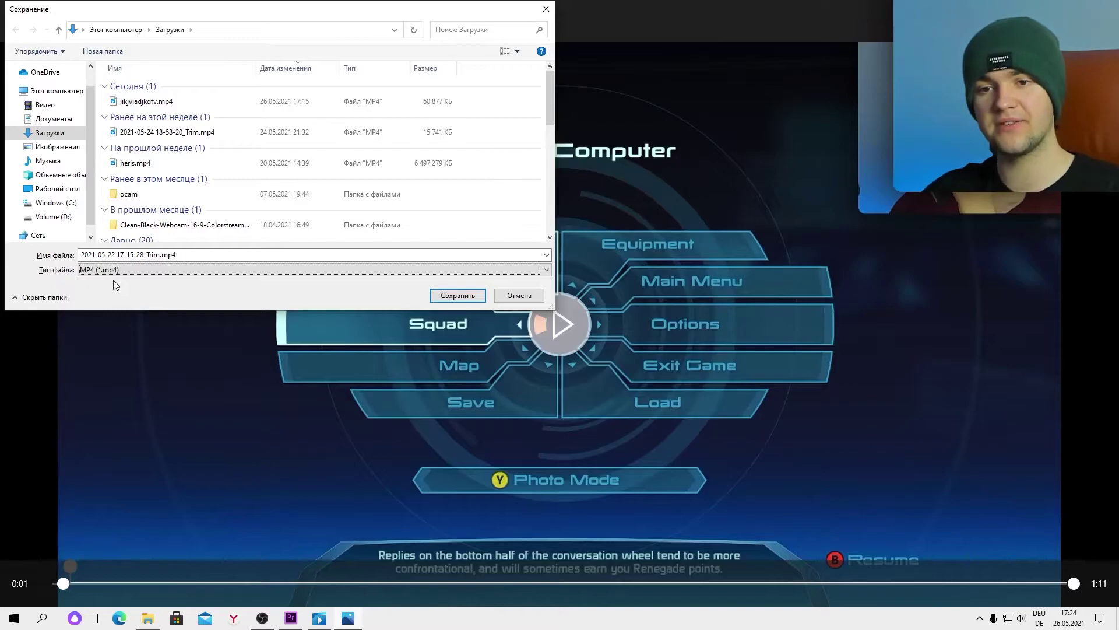
left_click(106, 270)
left_click(106, 283)
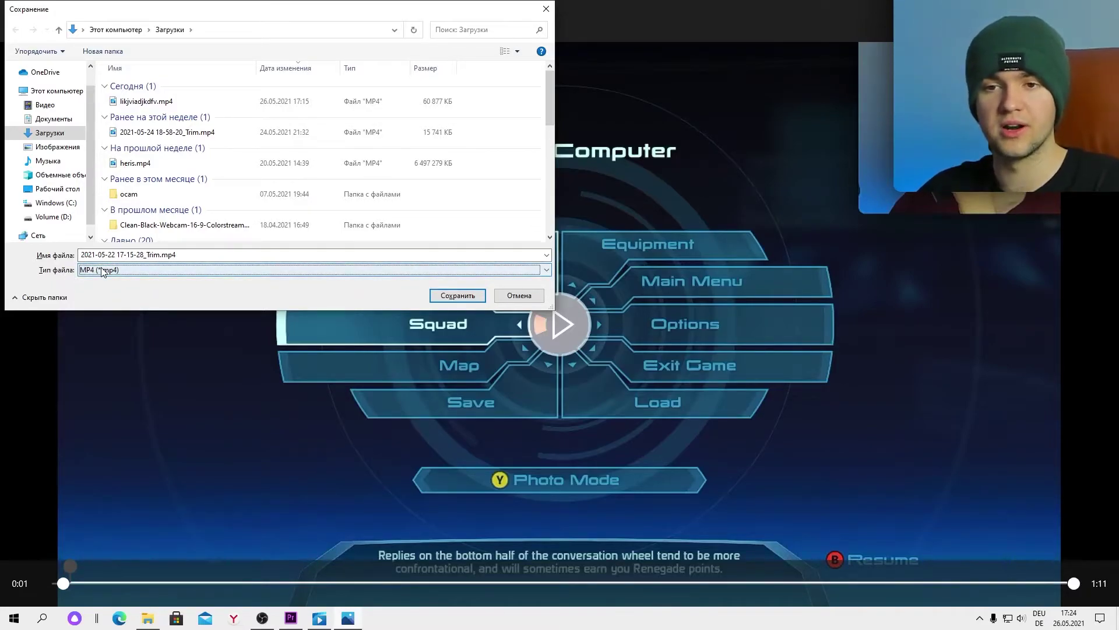
left_click(103, 271)
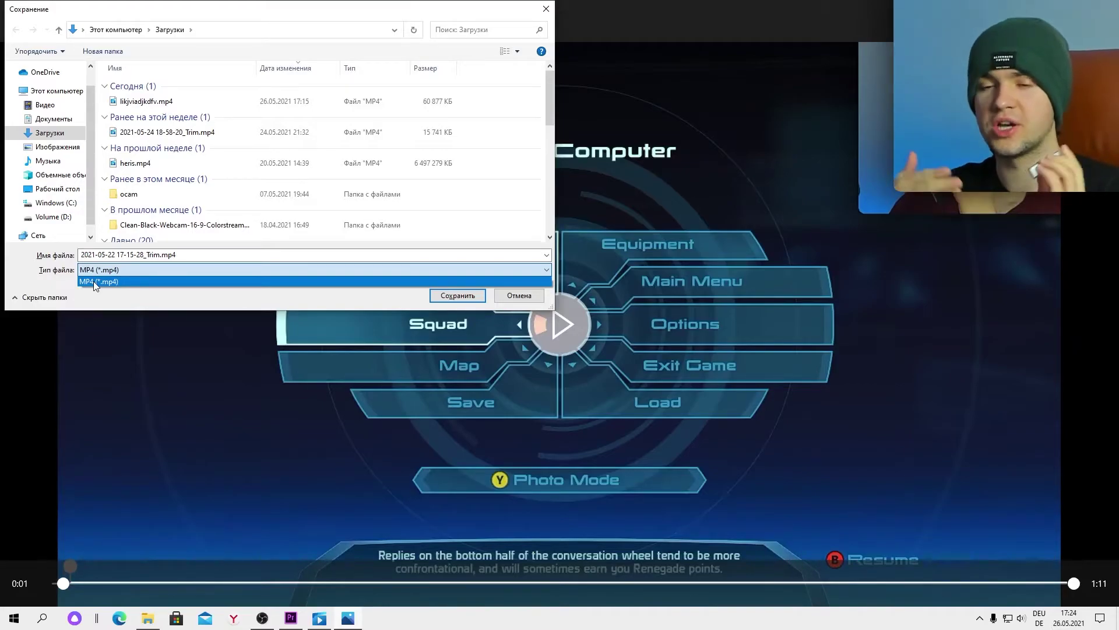
left_click(106, 298)
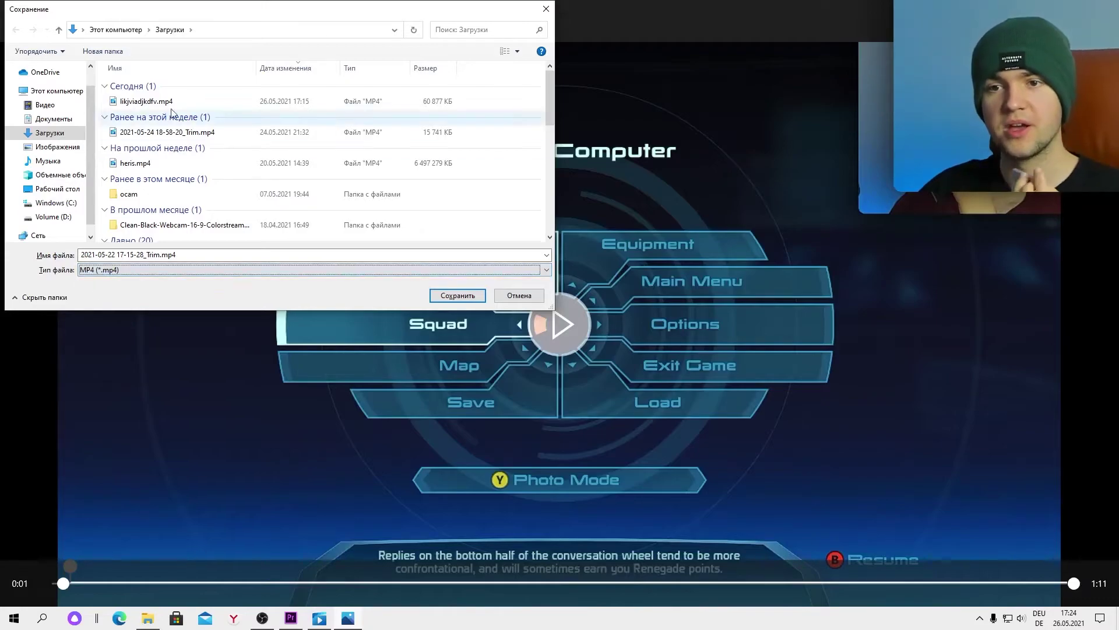
left_click(56, 146)
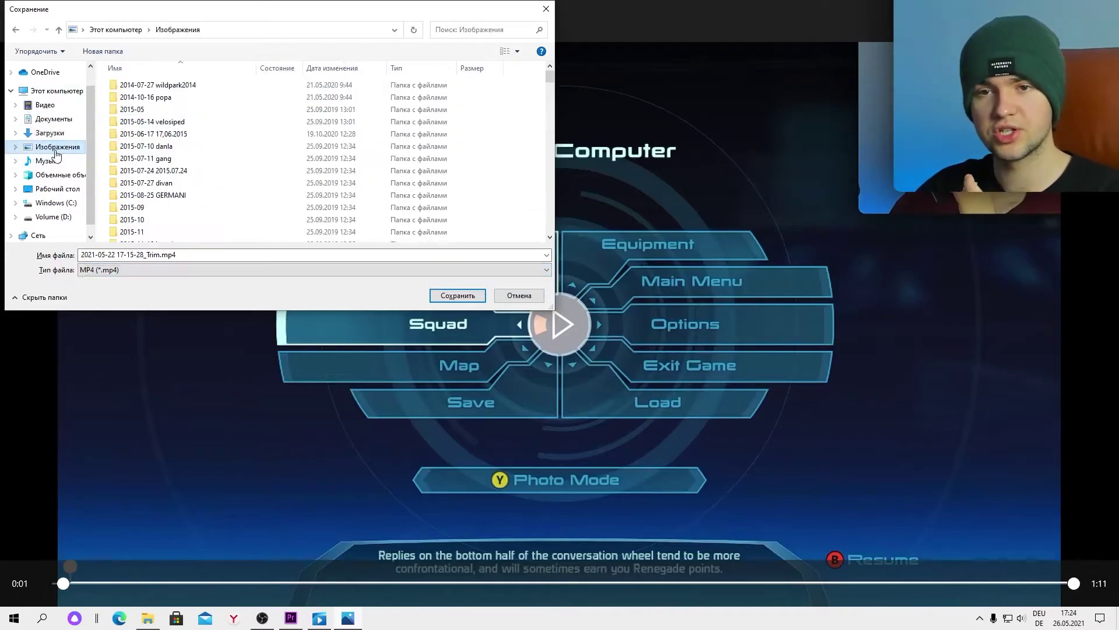
left_click(56, 189)
left_click(56, 203)
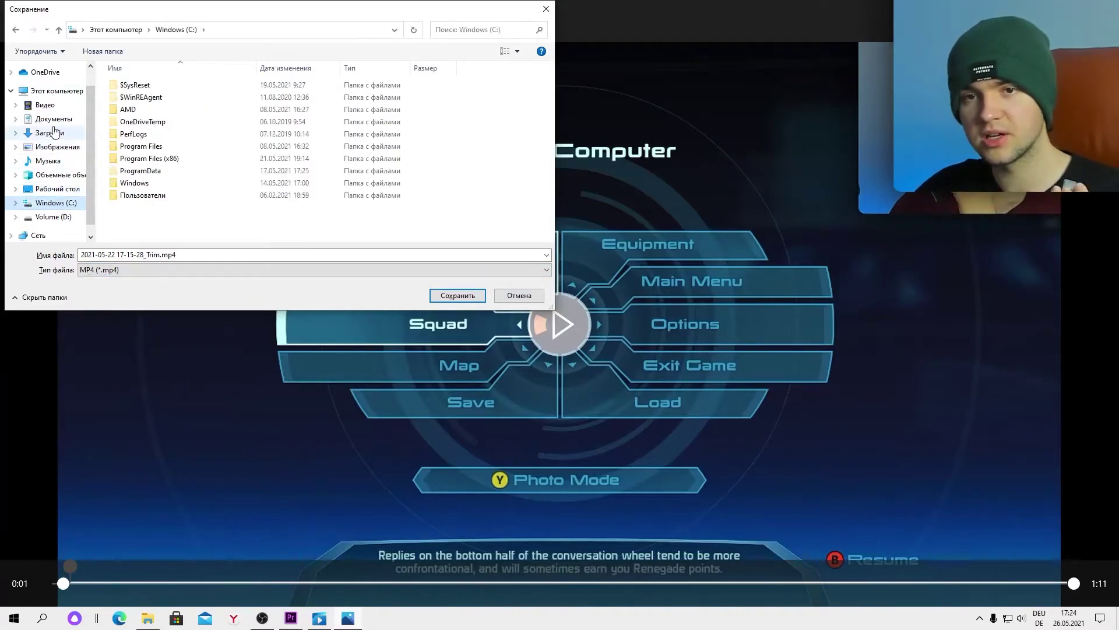
scroll(48, 135, "up", 1)
left_click(53, 141)
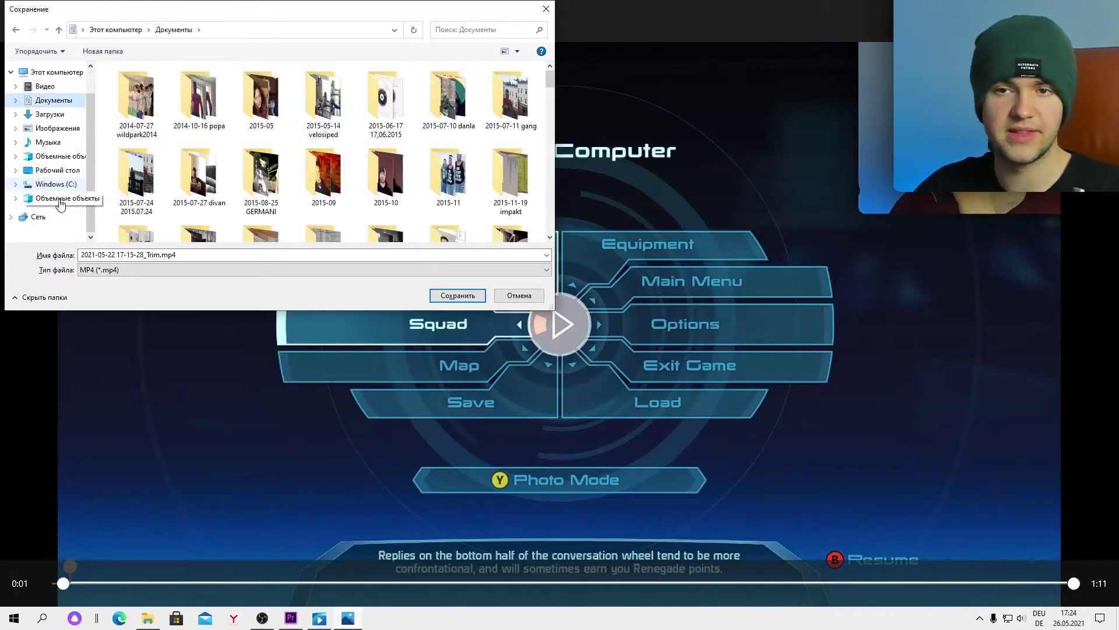
left_click(52, 158)
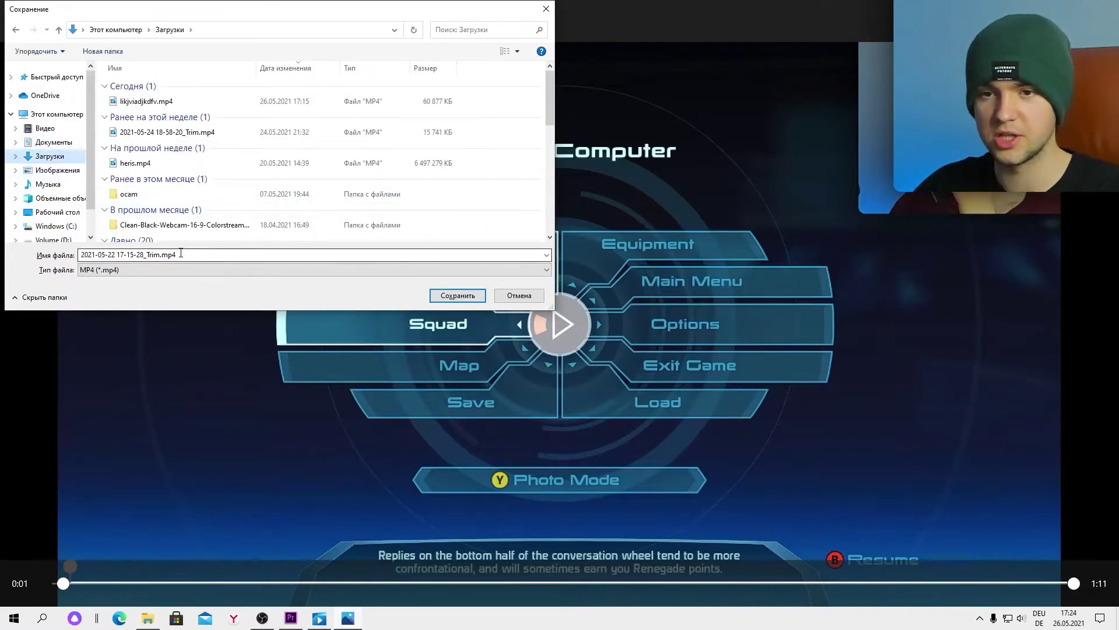
Replace the file name with kshjdbjksbdjksdc and save the MP4
left_click(170, 257)
key("ctrl+a")
type("kshjdbjksbdjksdc")
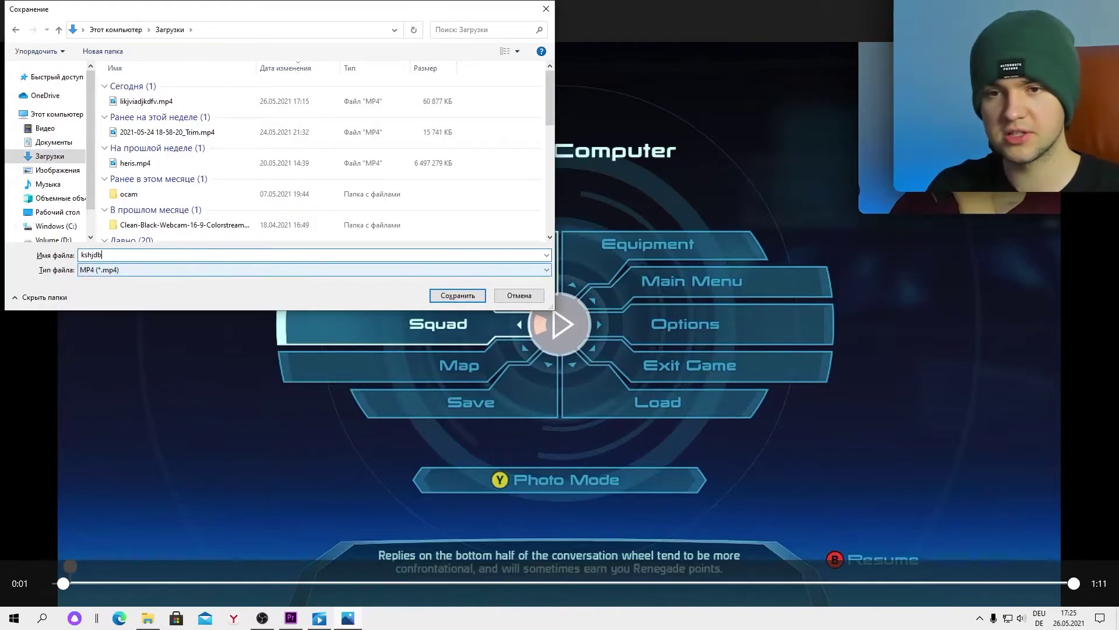
left_click(434, 298)
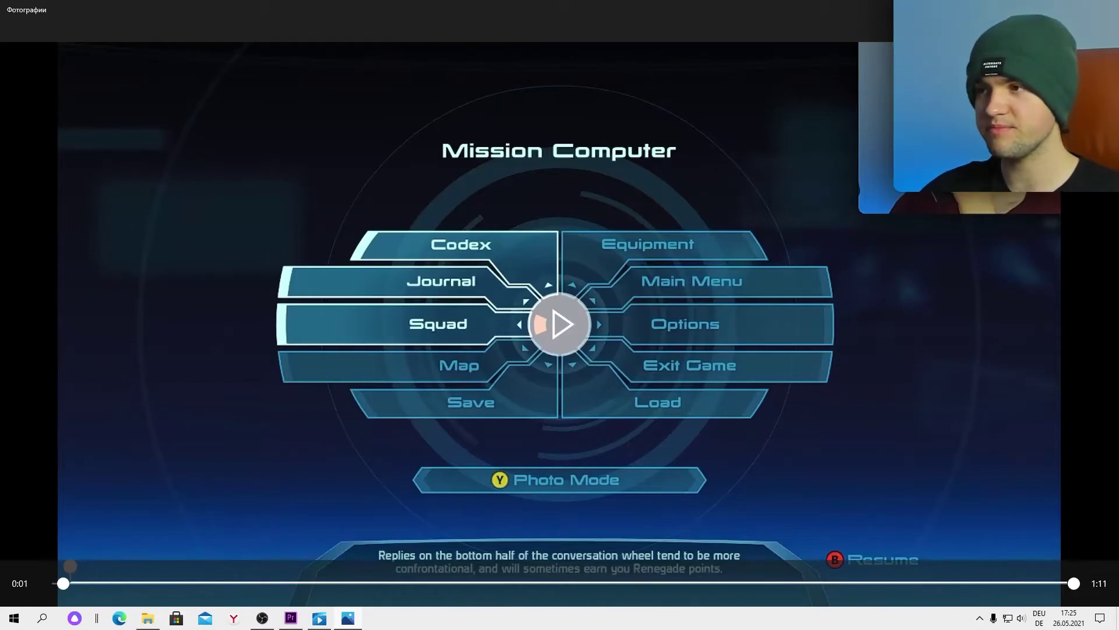
Once the MP4 export finishes, close the Photos player with Alt+F4
key("alt+F4")
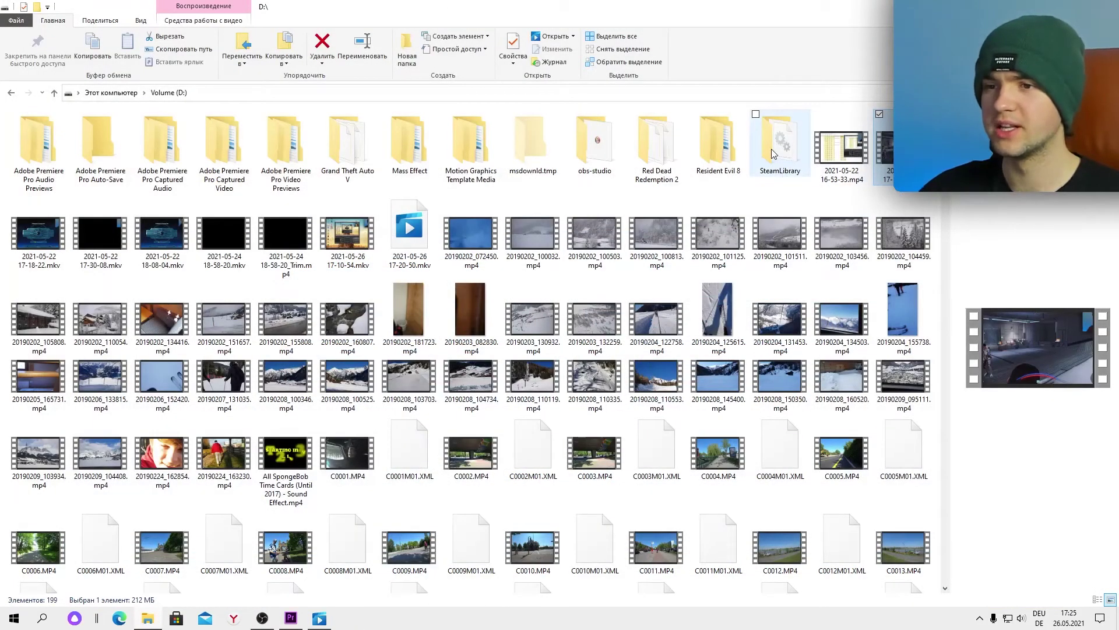
Open Downloads and check kshjdbjksbdjksdc.mp4's Properties to confirm it is 88.8 MB
left_click(12, 93)
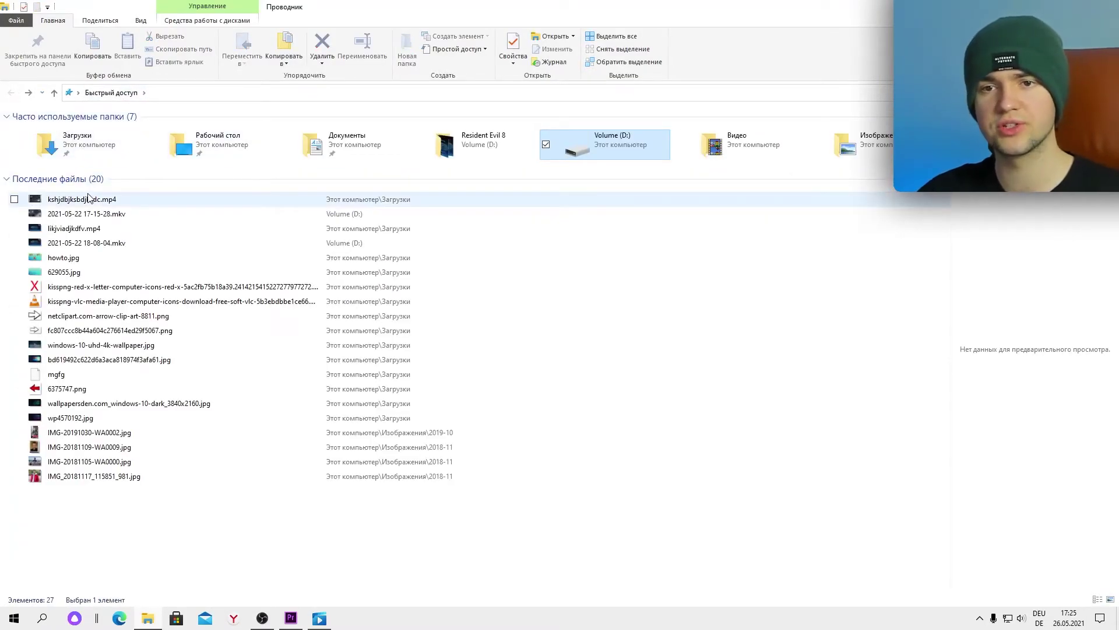
left_click(103, 150)
double_click(104, 150)
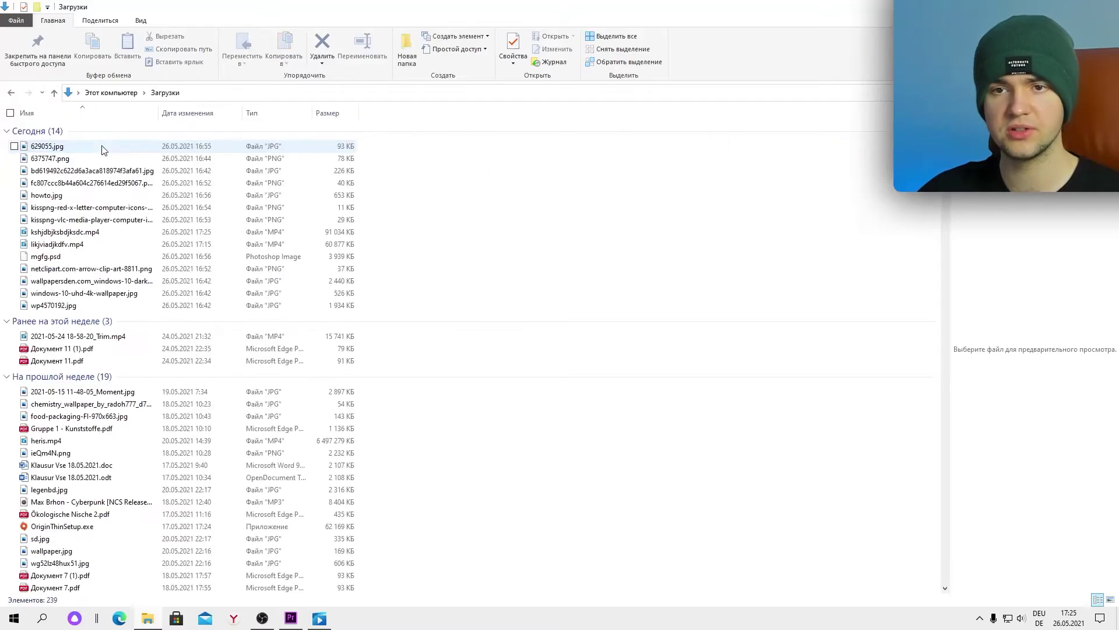
left_click(90, 231)
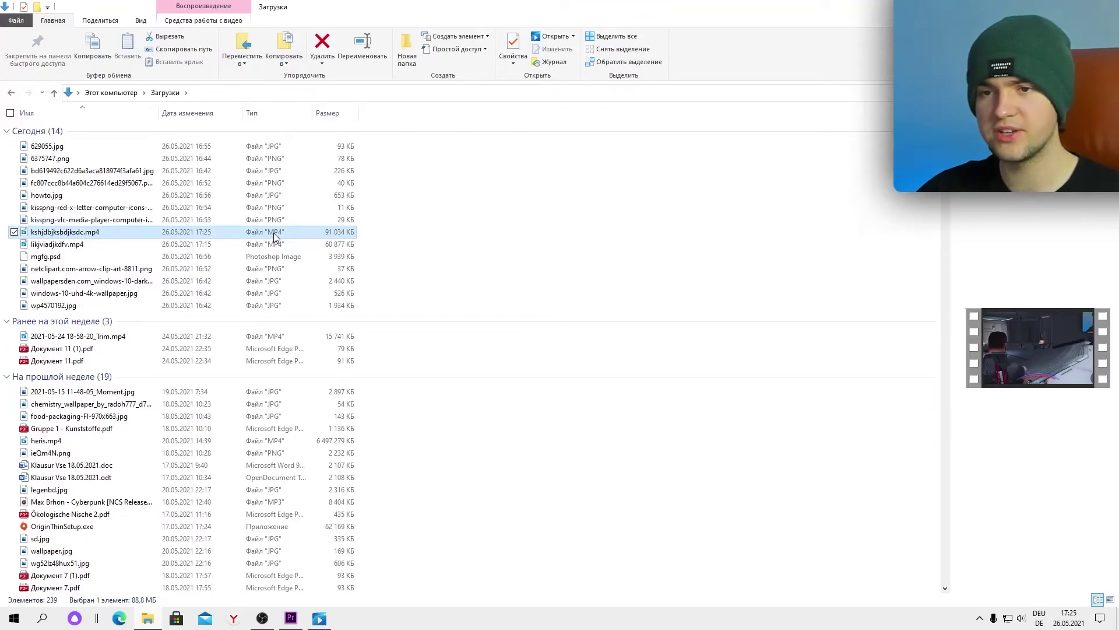
right_click(200, 234)
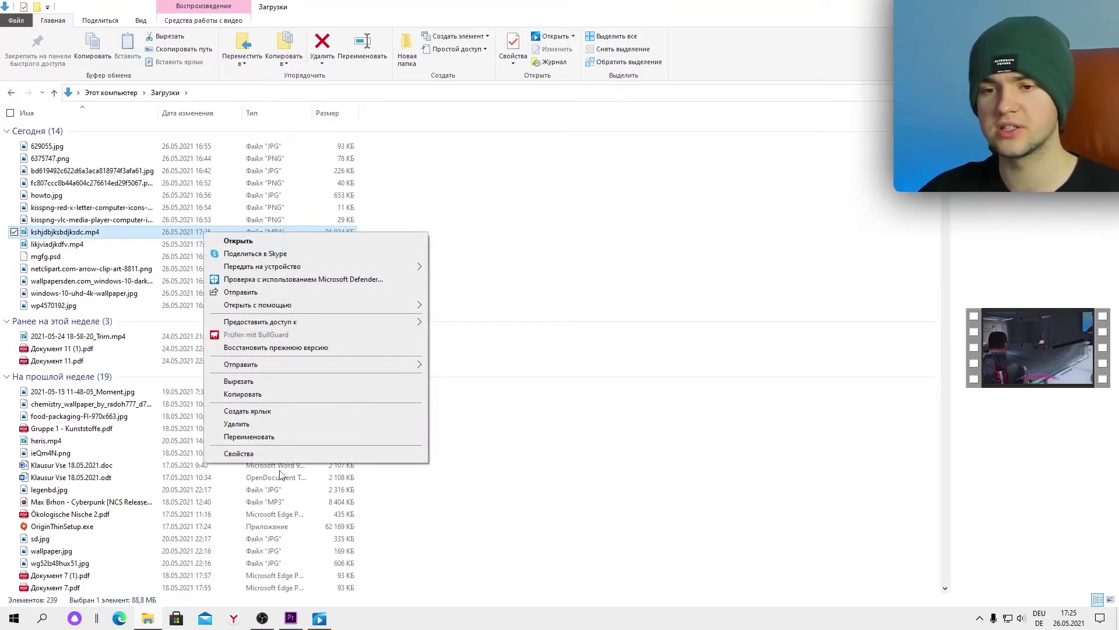
left_click(239, 458)
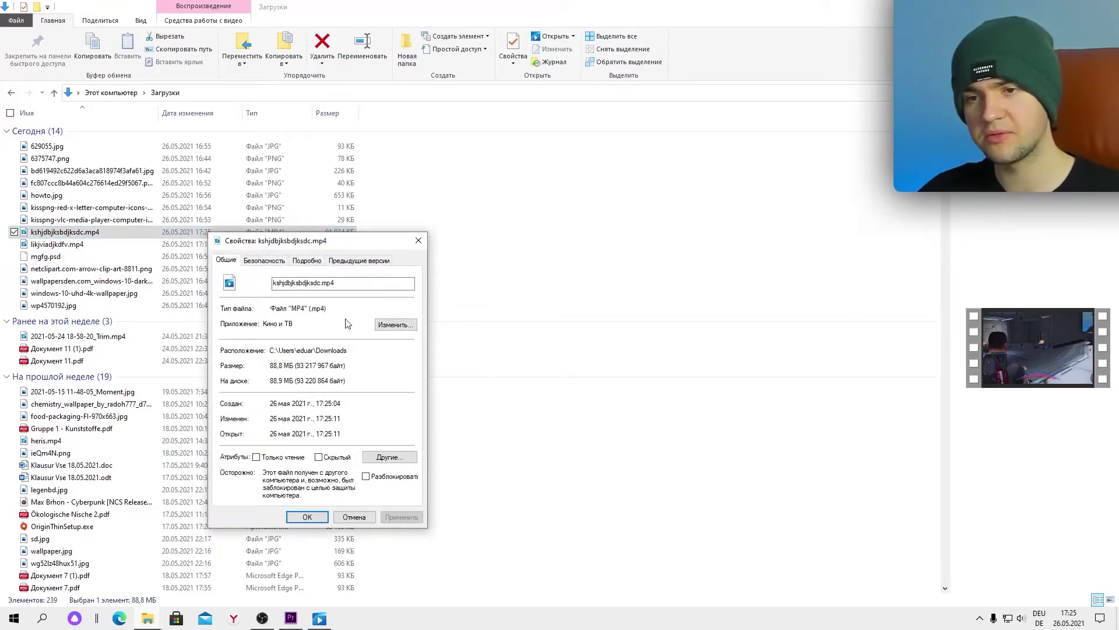
left_click(419, 240)
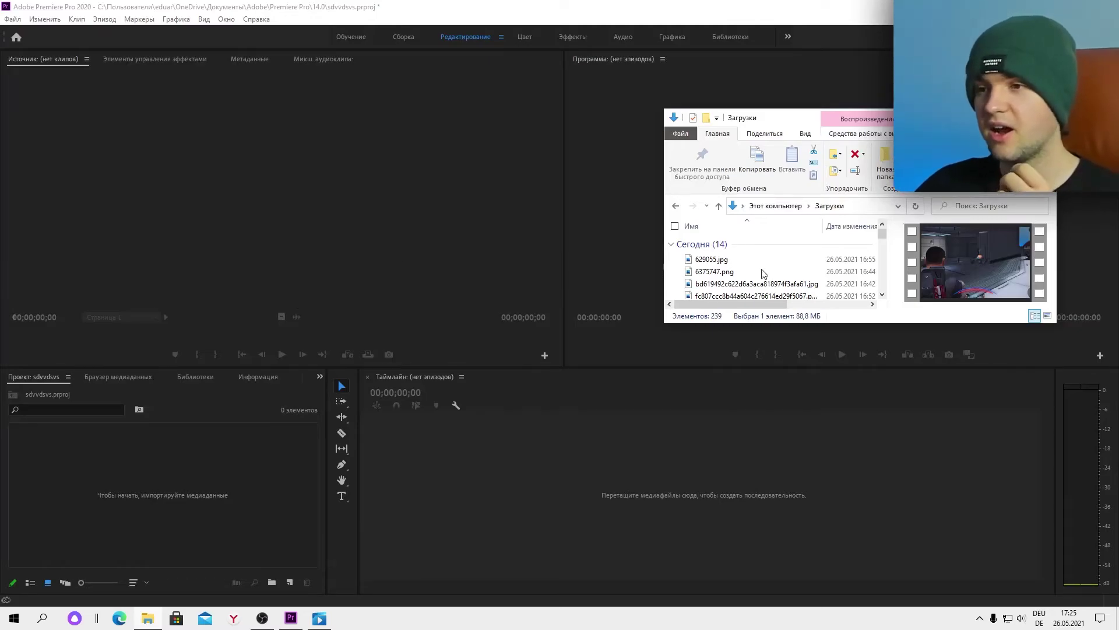
Drag kshjdbjksbdjksdc.mp4 from Downloads into Premiere's Project panel and bring Premiere forward
scroll(755, 272, "down", 1)
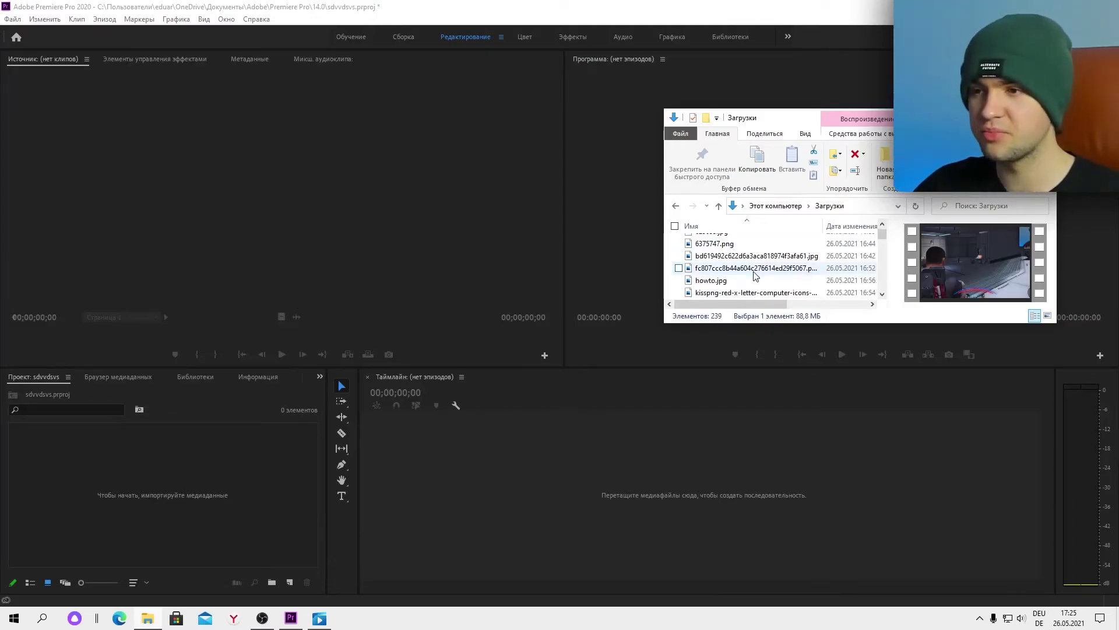
scroll(755, 274, "down", 1)
left_click(735, 280)
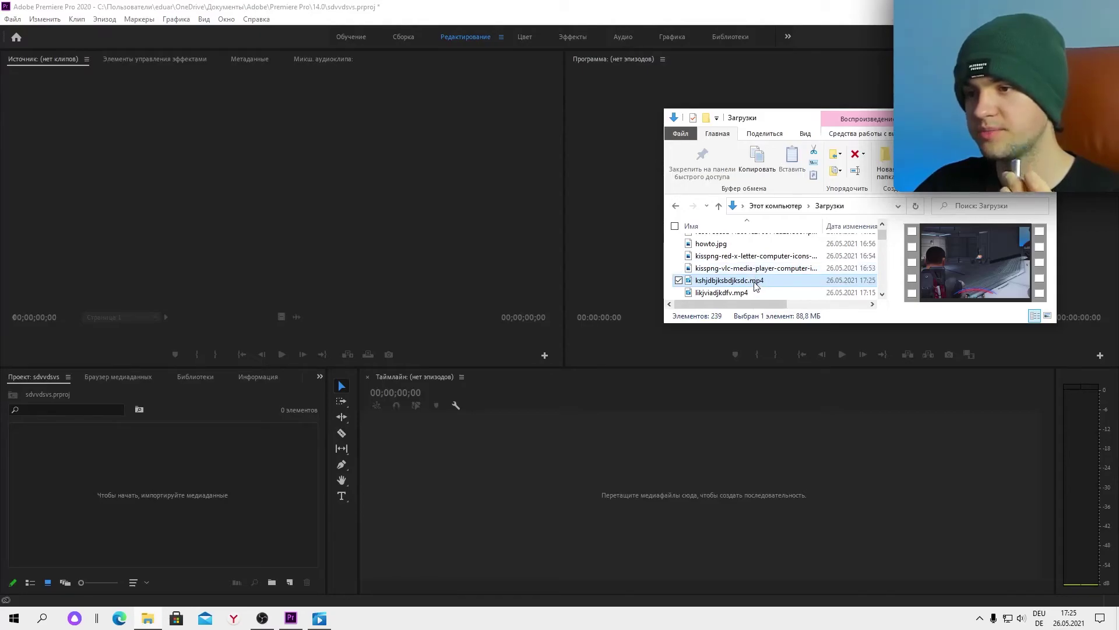
left_click(790, 285)
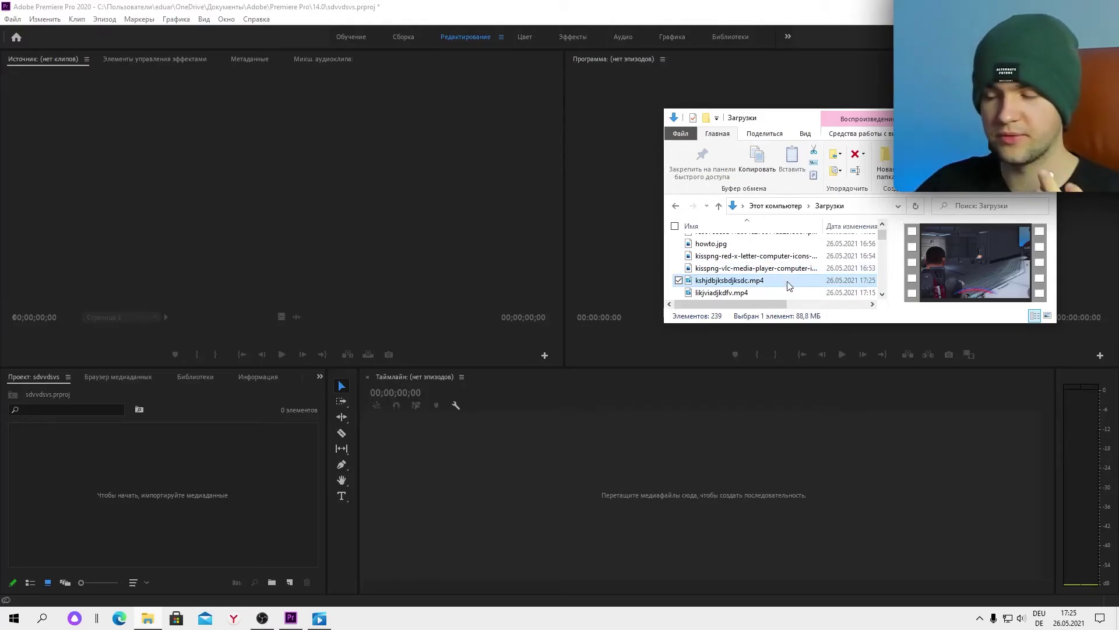
left_click_drag(789, 286, 152, 488)
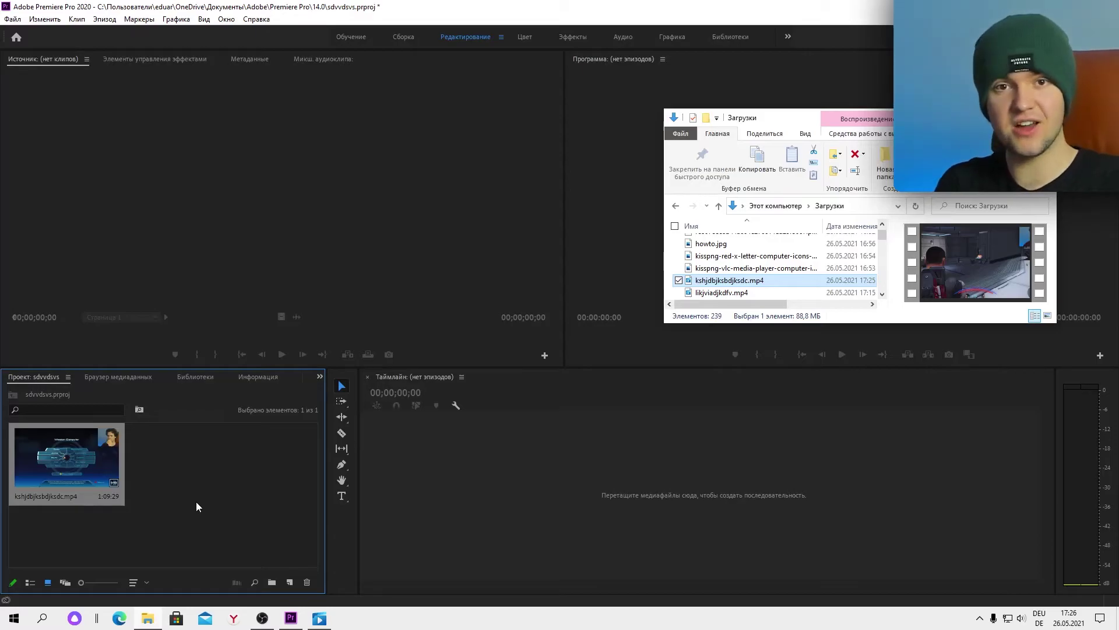
left_click(259, 425)
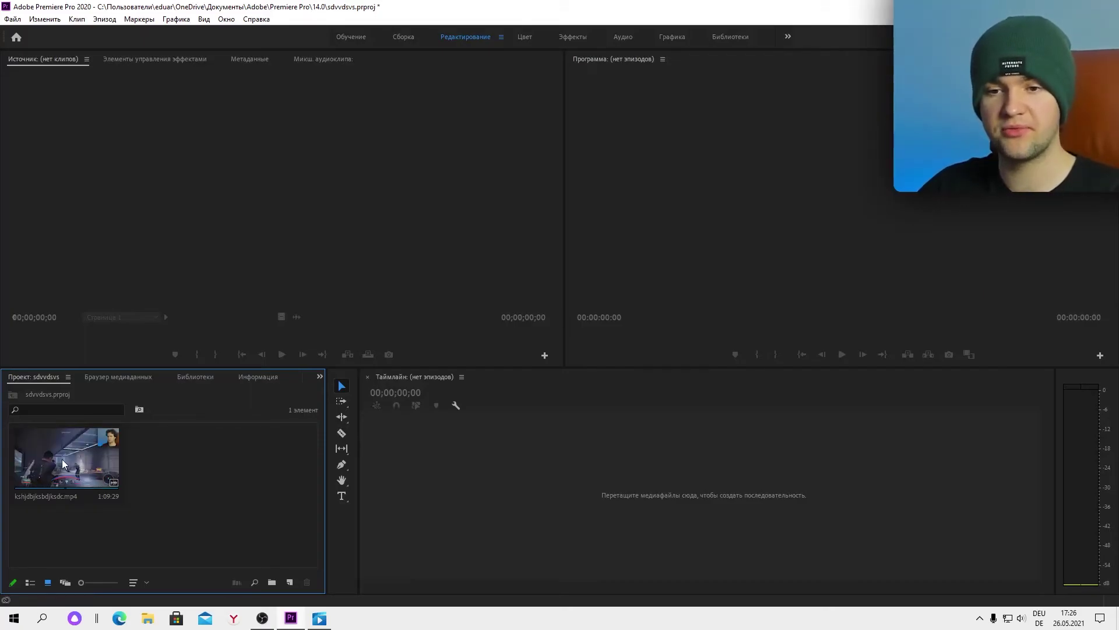
Drop the clip into the empty Timeline to create a sequence and scrub to about 48 seconds
left_click_drag(90, 464, 462, 439)
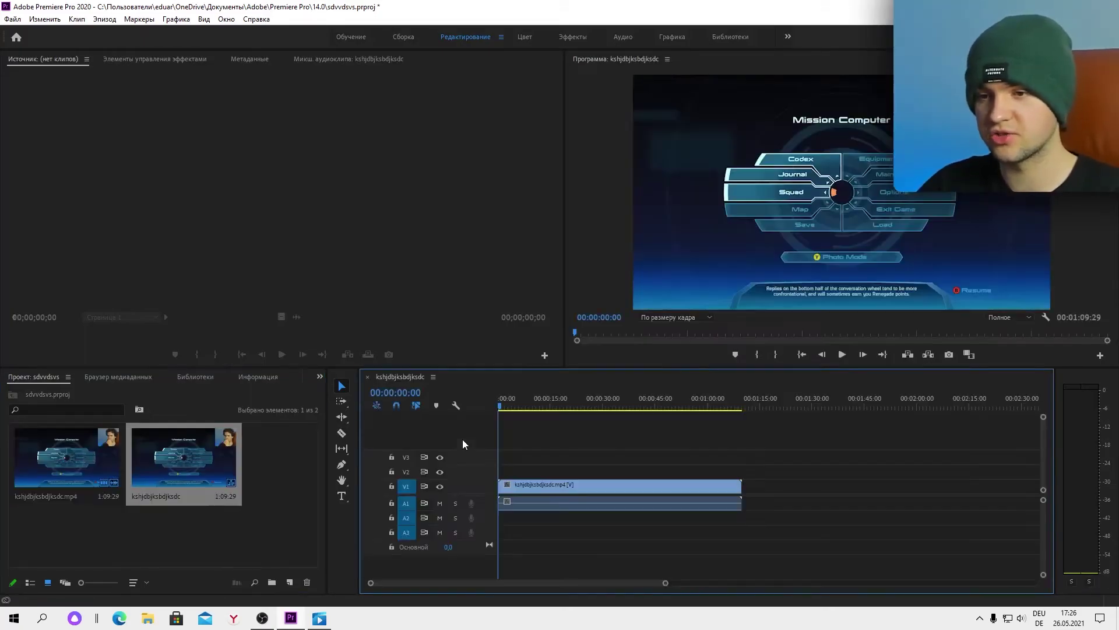
left_click(617, 400)
left_click_drag(645, 391, 668, 396)
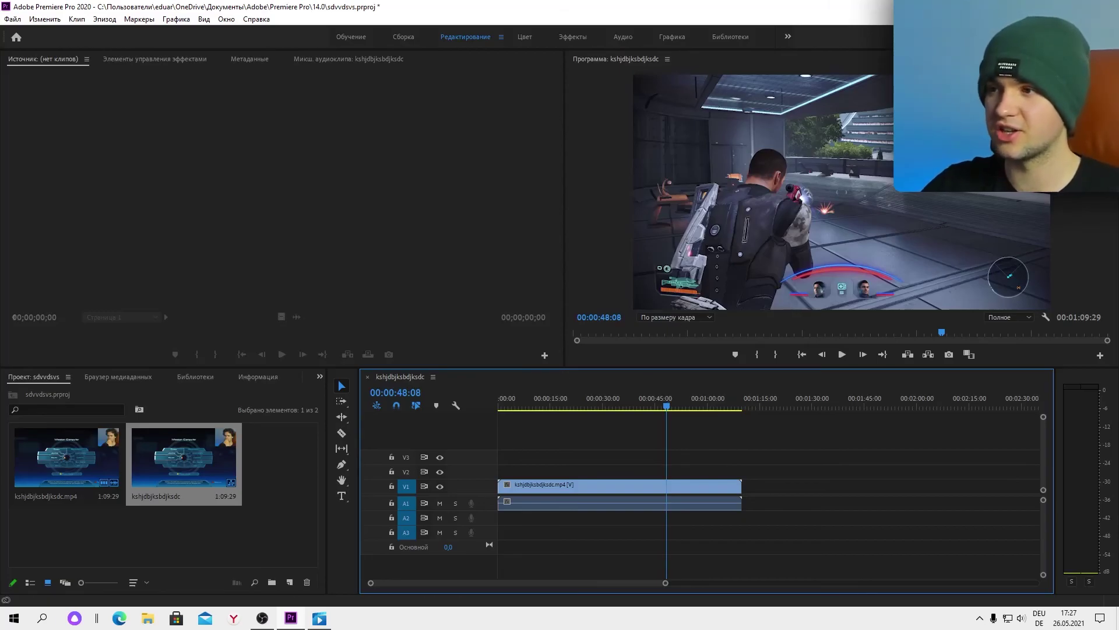
Quit Premiere Pro with Ctrl+Q and decline saving the project changes (Нет)
key("ctrl+q")
left_click(569, 318)
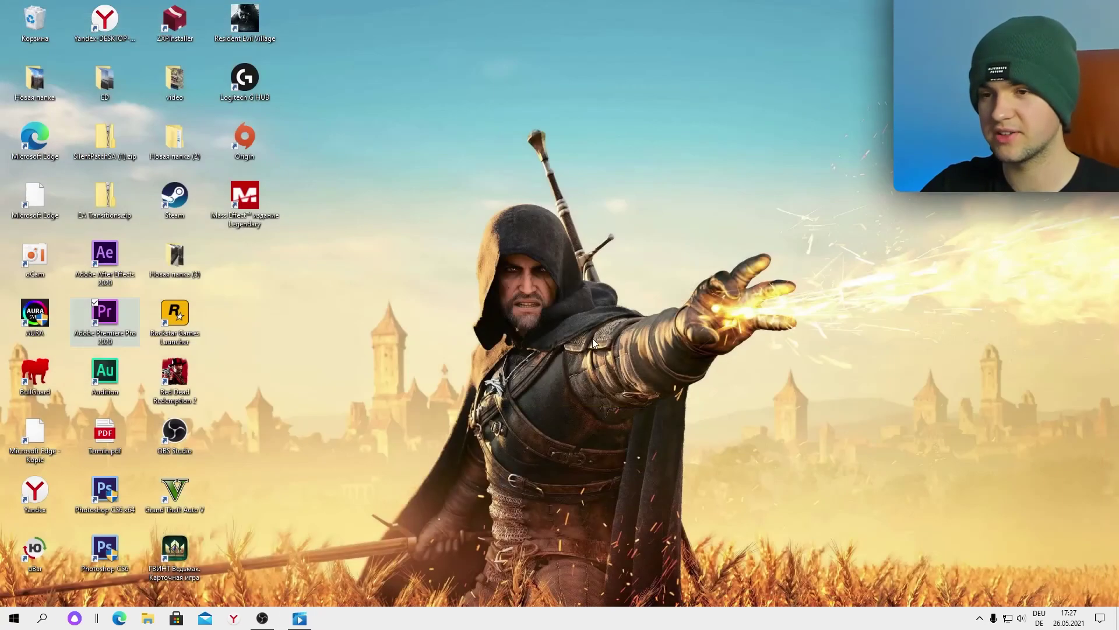